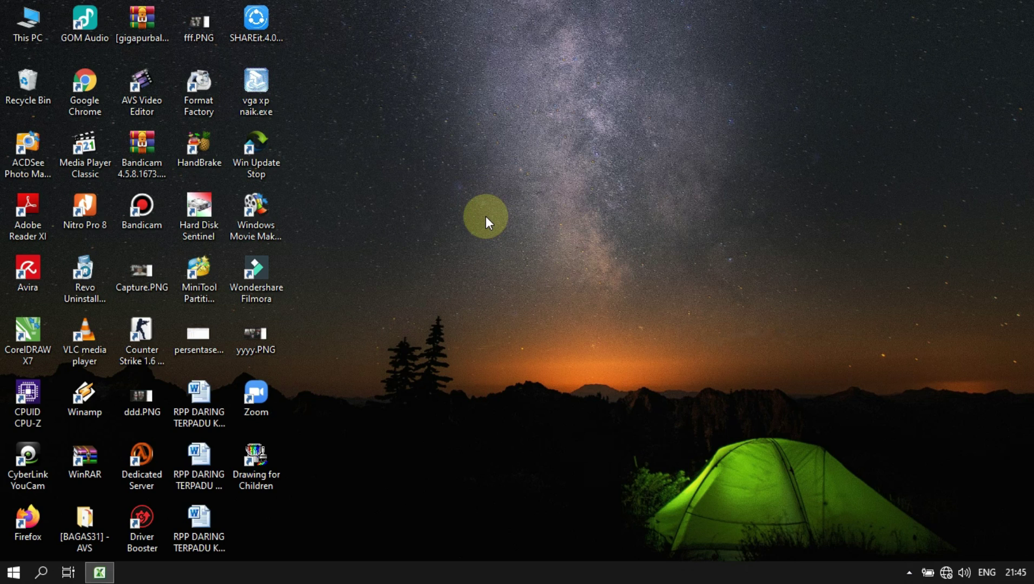
# - Refresh the Windows desktop twice from its right-click menu
pyautogui.rightClick(499, 165)
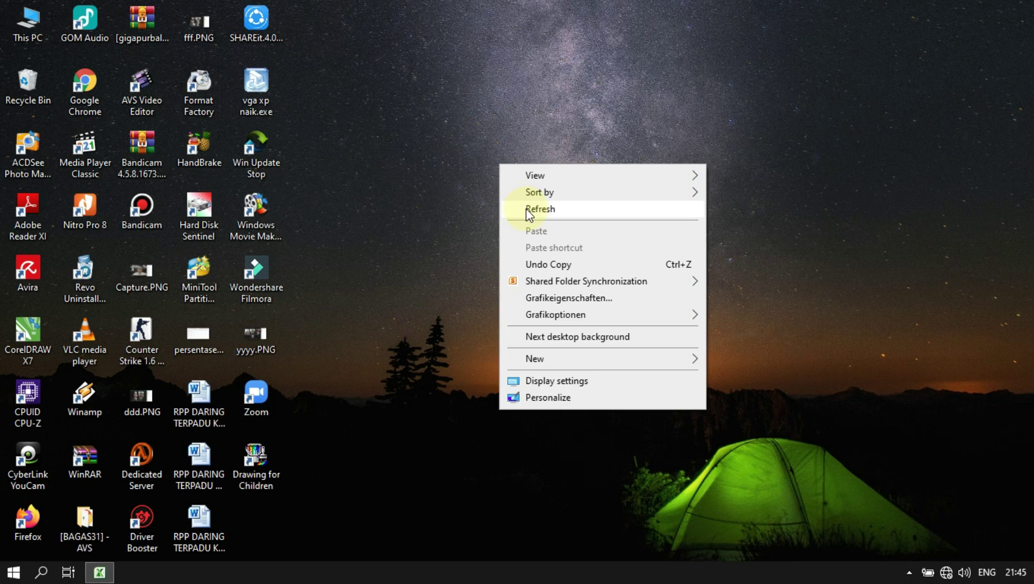
pyautogui.click(529, 211)
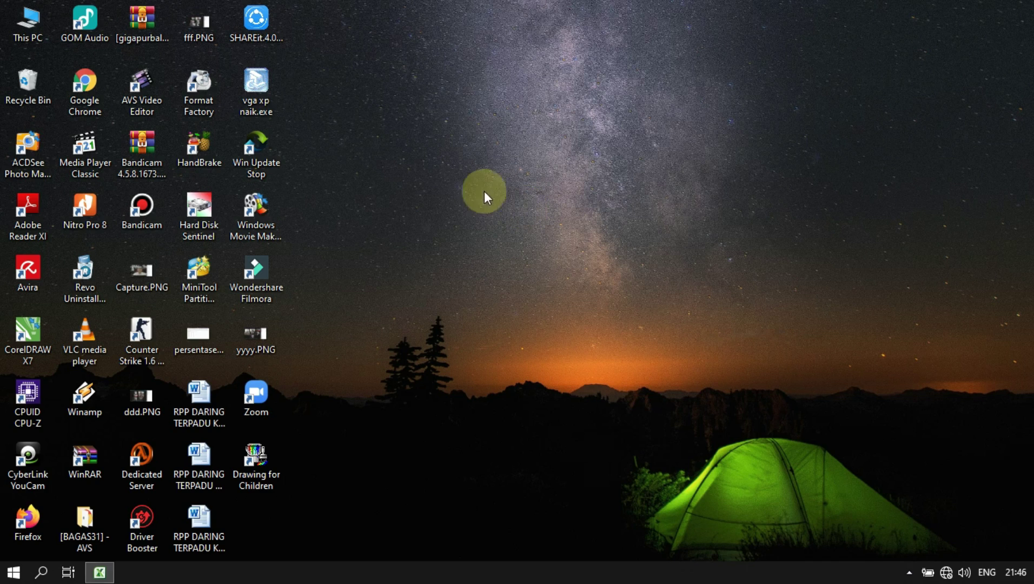
pyautogui.rightClick(489, 186)
pyautogui.click(508, 227)
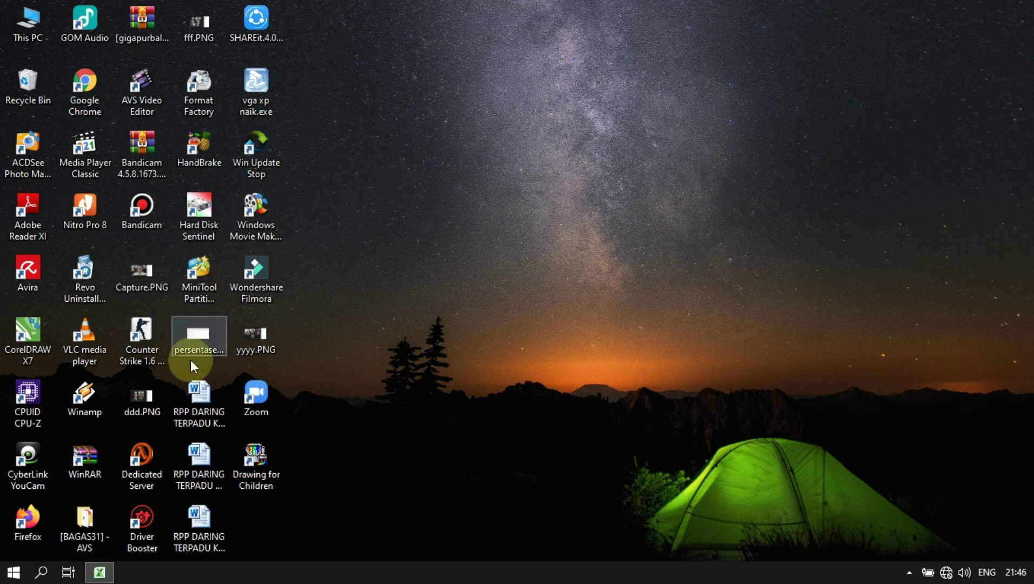
# - Launch Microsoft Excel 2010 and bring up the Book1 workbook holding the student data
pyautogui.click(9, 567)
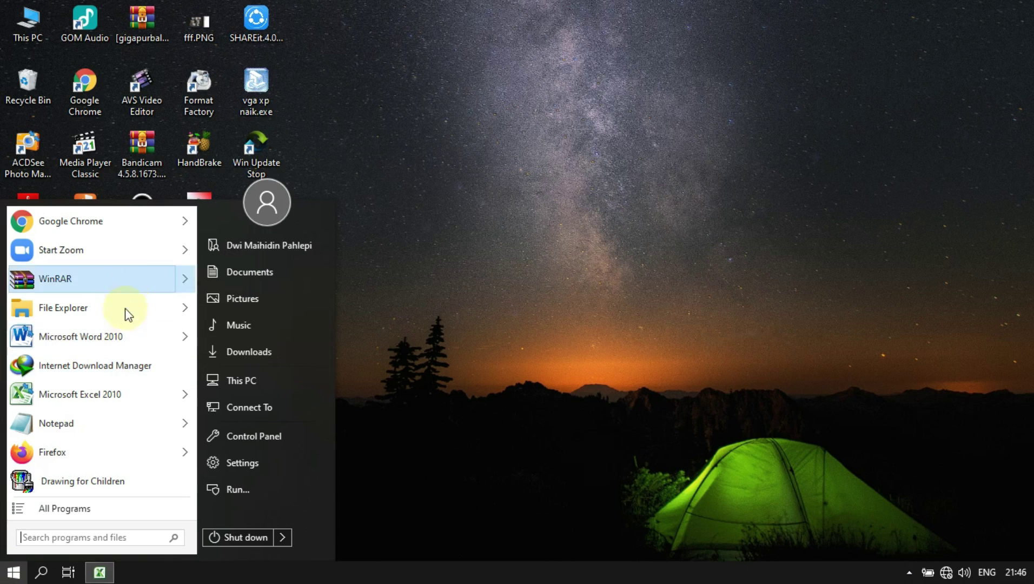
pyautogui.click(113, 391)
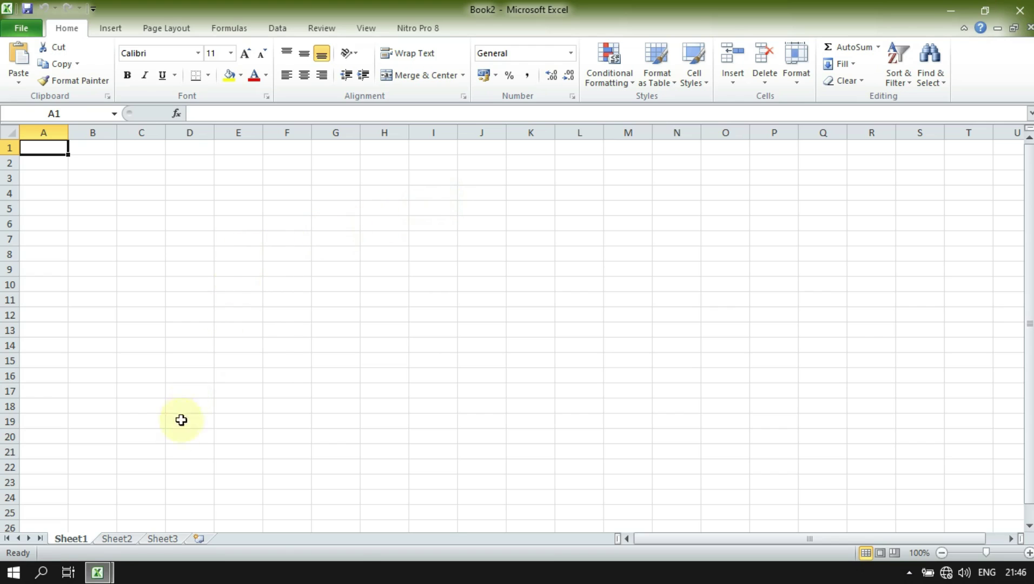
pyautogui.moveTo(98, 576)
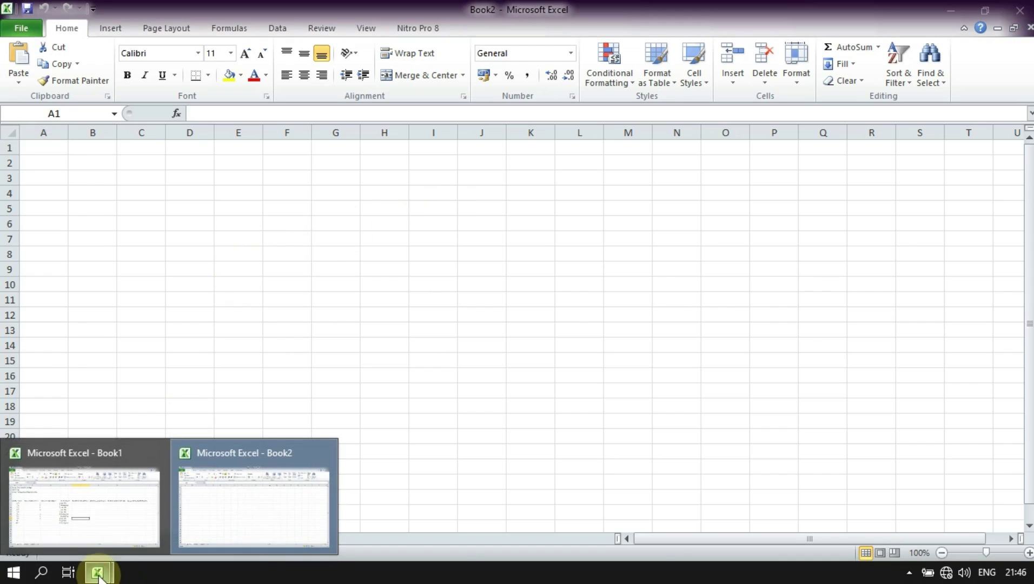
pyautogui.click(107, 531)
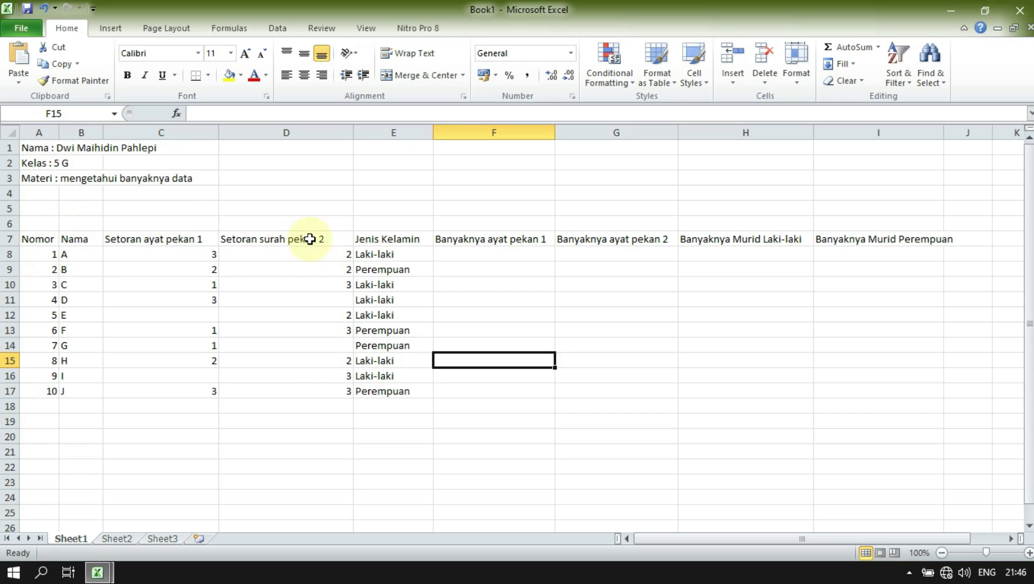
# - Change the D7 header from 'surah' to read 'Setoran ayat pekan 2'
pyautogui.click(258, 247)
pyautogui.doubleClick(273, 239)
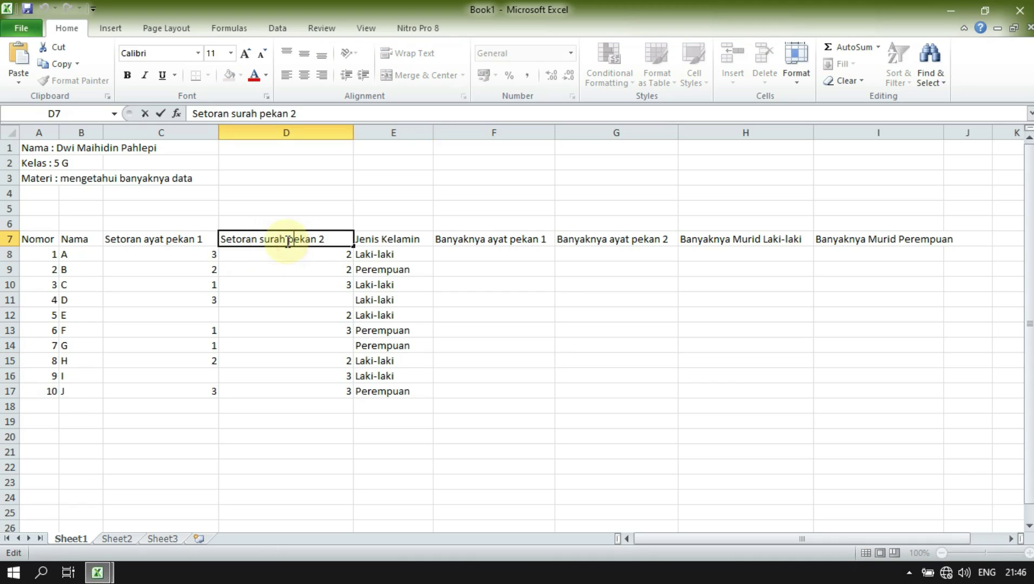
pyautogui.press('BackSpace')
pyautogui.press('BackSpace')
pyautogui.press('BackSpace')
pyautogui.write('a')
pyautogui.press('BackSpace')
pyautogui.press('BackSpace')
pyautogui.press('BackSpace')
pyautogui.write('ayat')
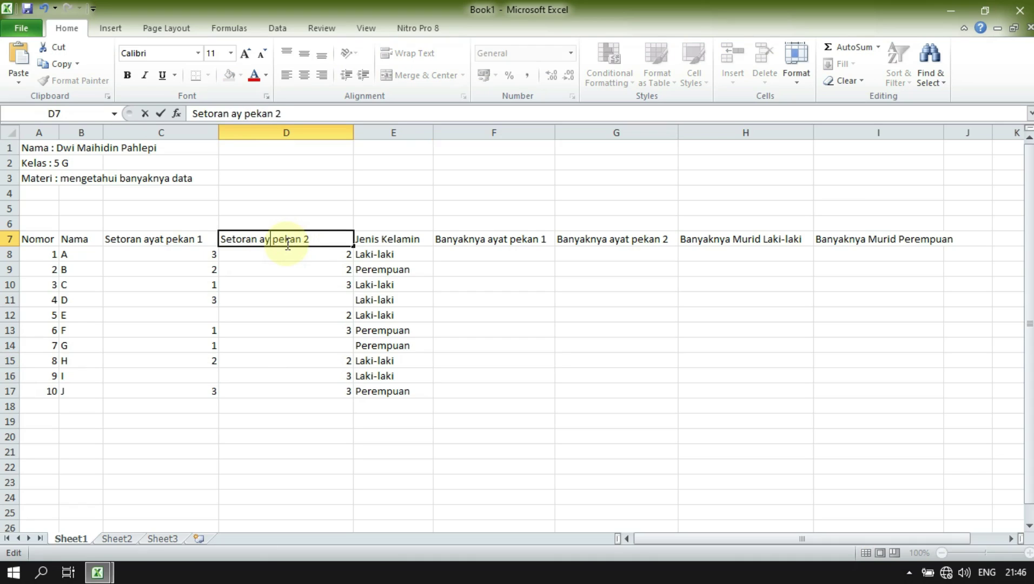
pyautogui.click(382, 269)
# - Centre-align the whole student table A7:I17
pyautogui.click(398, 255)
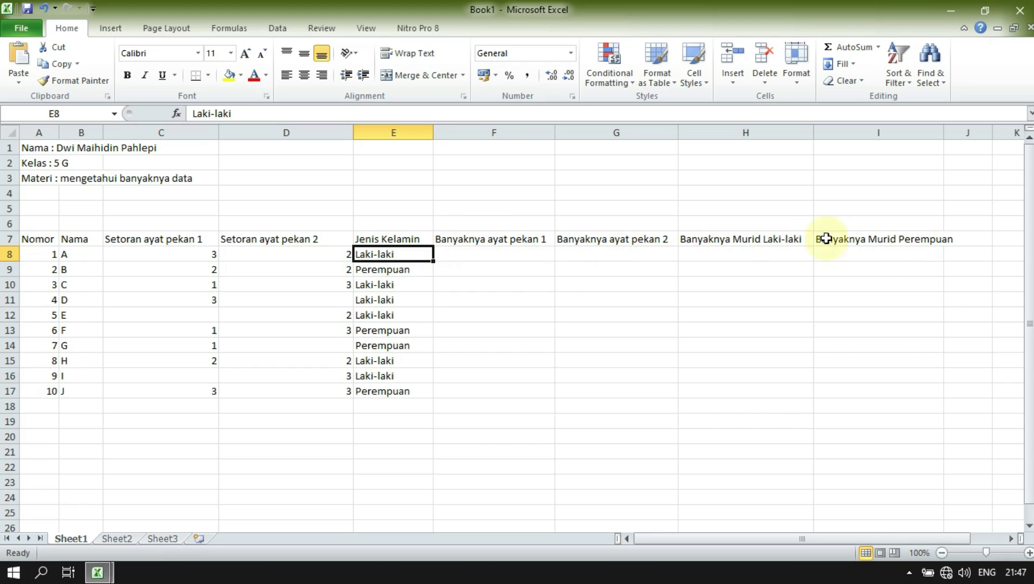
pyautogui.click(165, 284)
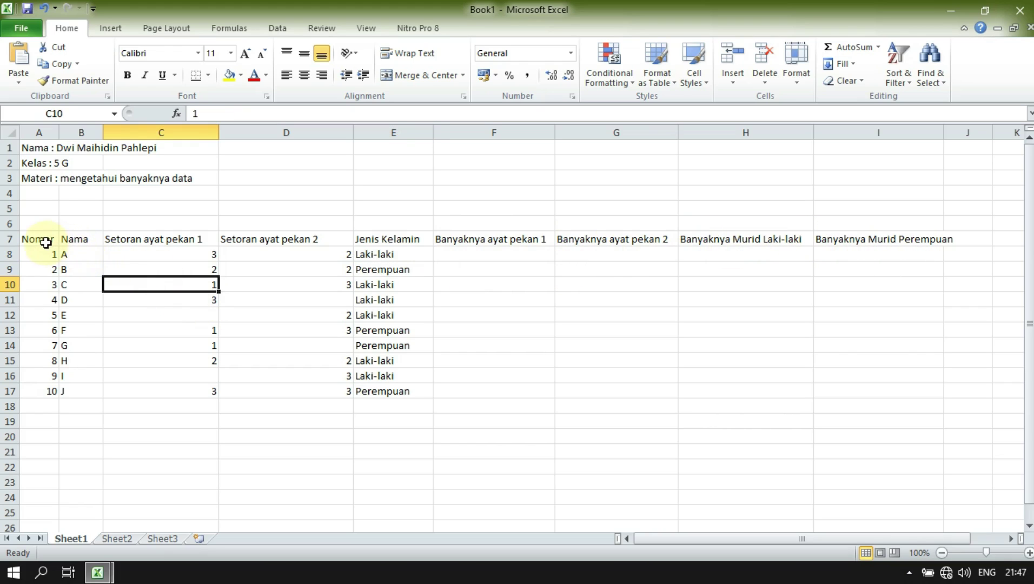
pyautogui.moveTo(38, 239); pyautogui.dragTo(893, 394)
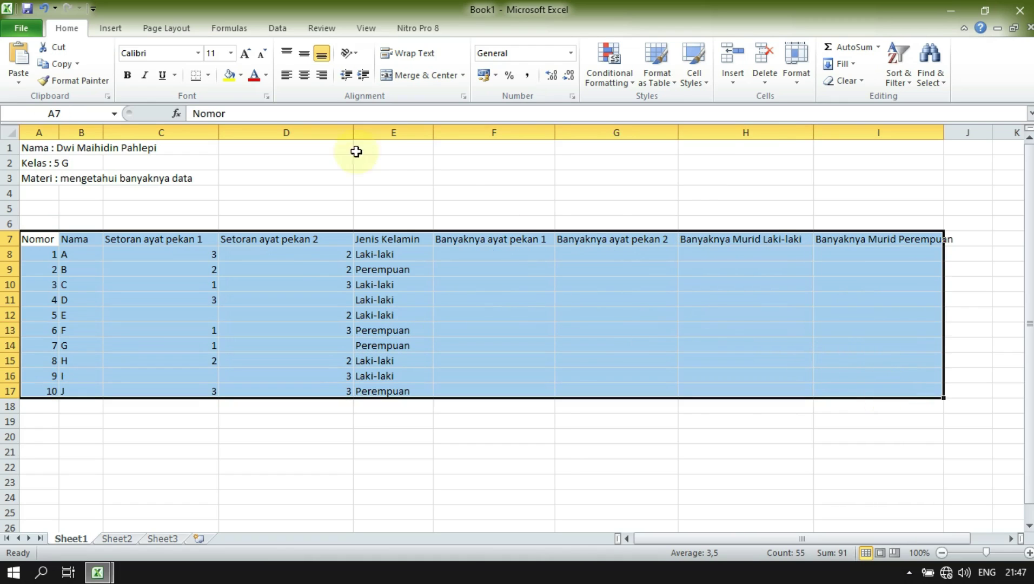
pyautogui.click(300, 77)
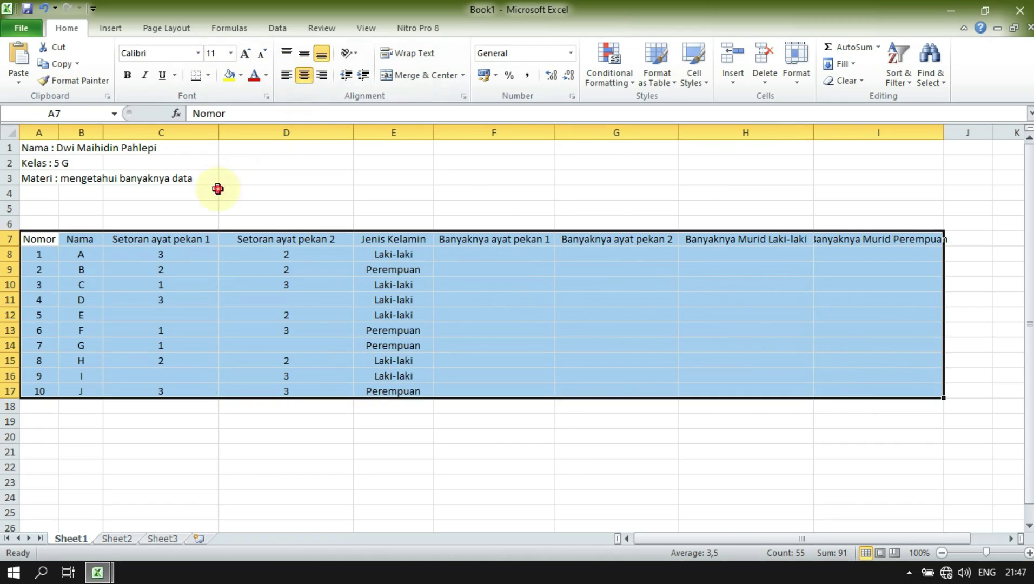
pyautogui.click(214, 189)
pyautogui.click(114, 253)
pyautogui.click(447, 252)
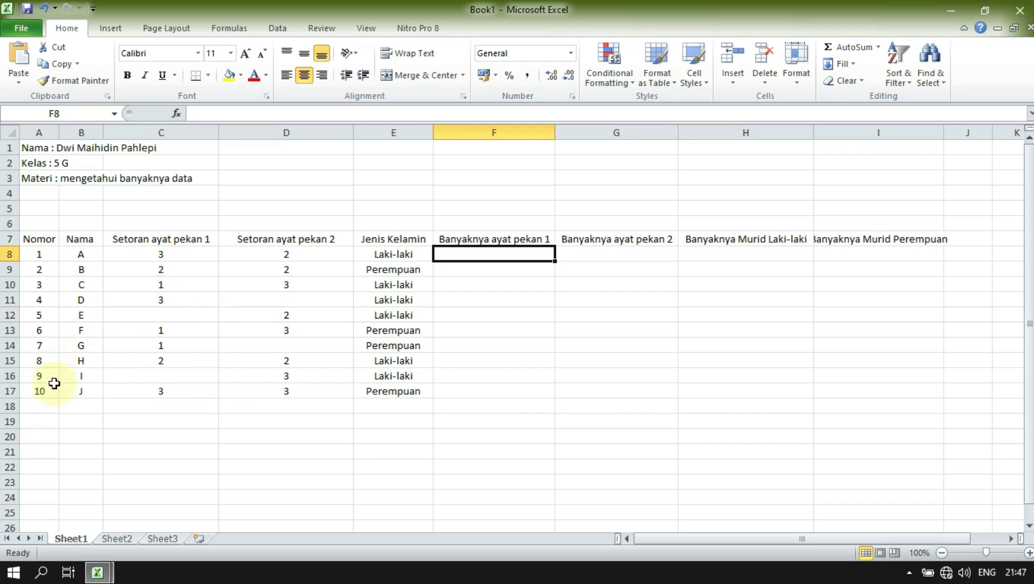
# - Enter =COUNT(C8:C17) in F8 to count the week 1 setoran entries
pyautogui.click(41, 408)
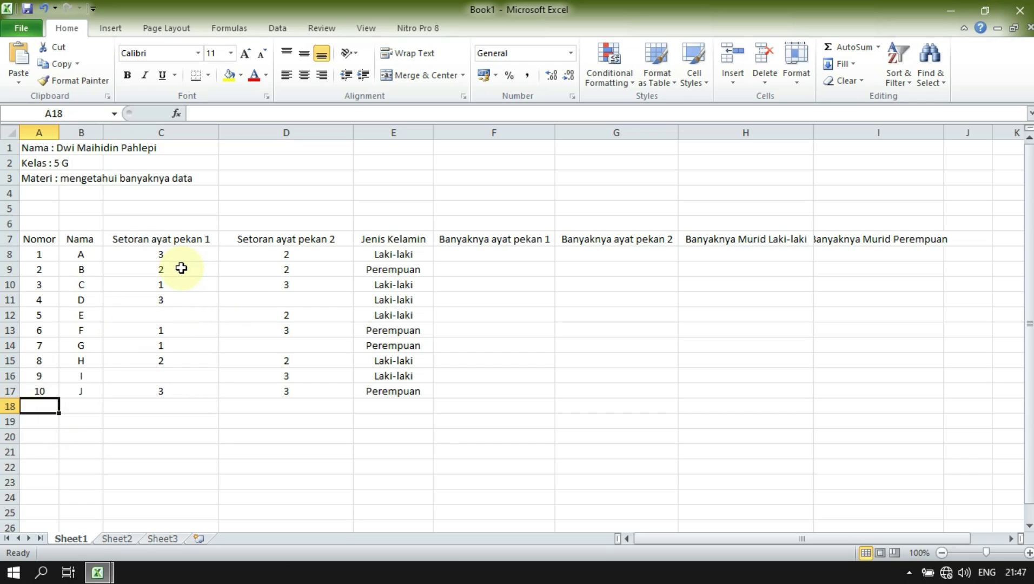
pyautogui.click(486, 261)
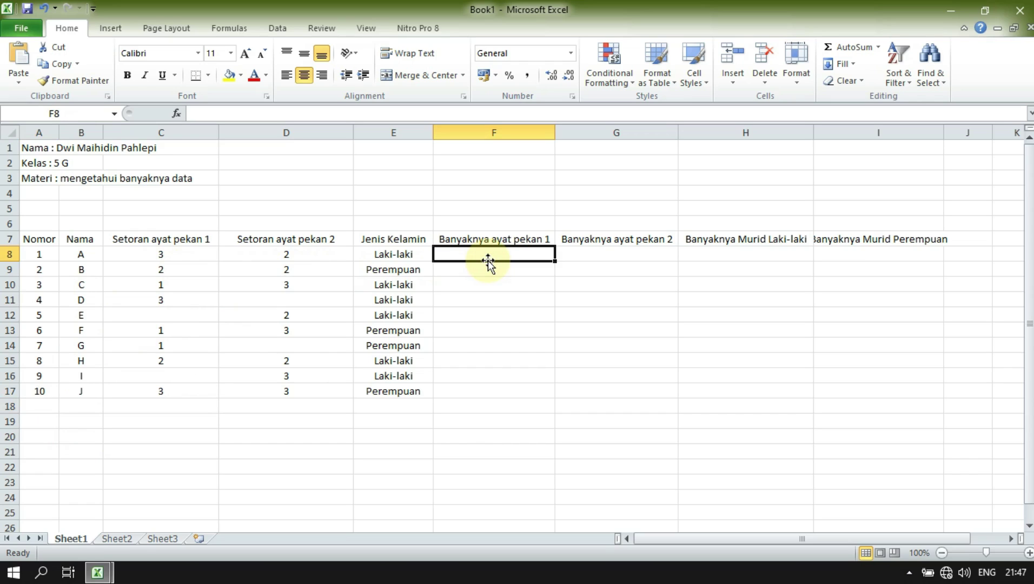
pyautogui.write('=')
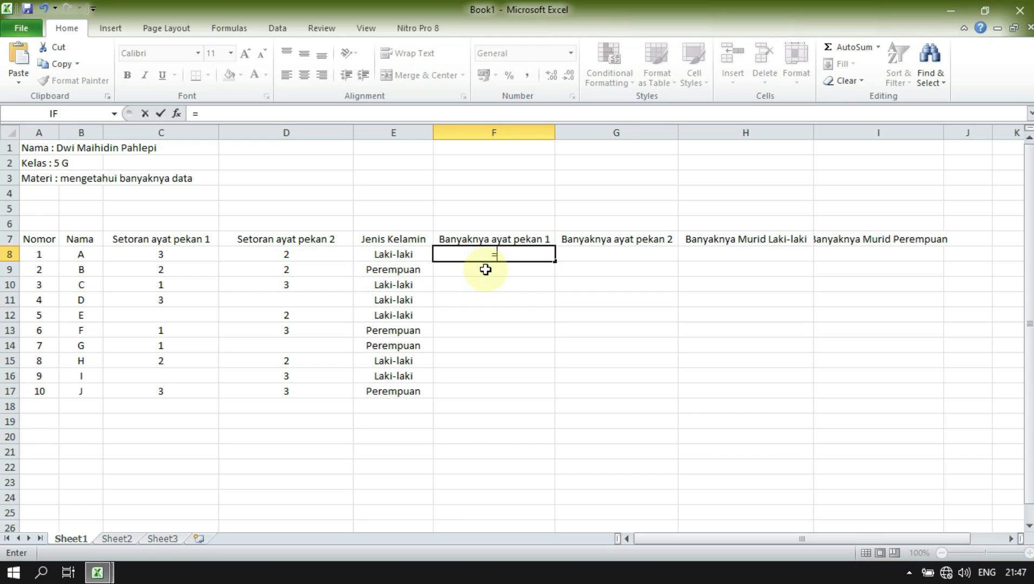
pyautogui.write('co')
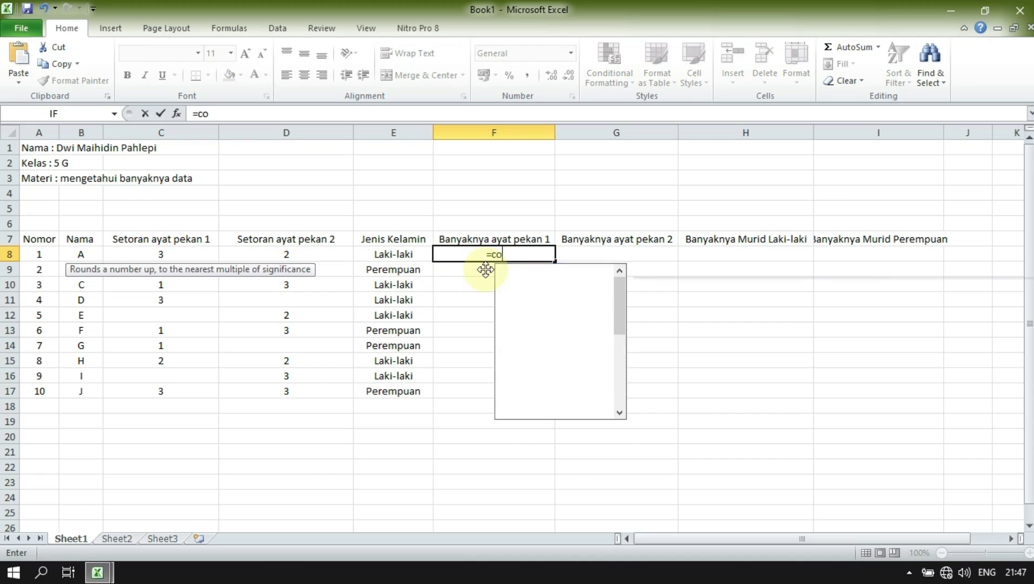
pyautogui.write('unt')
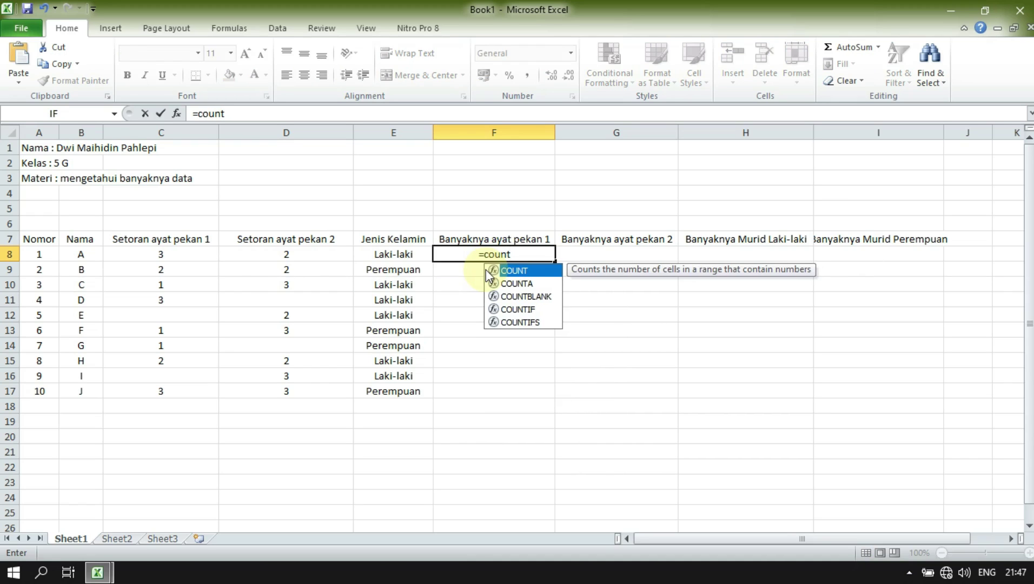
pyautogui.write('(')
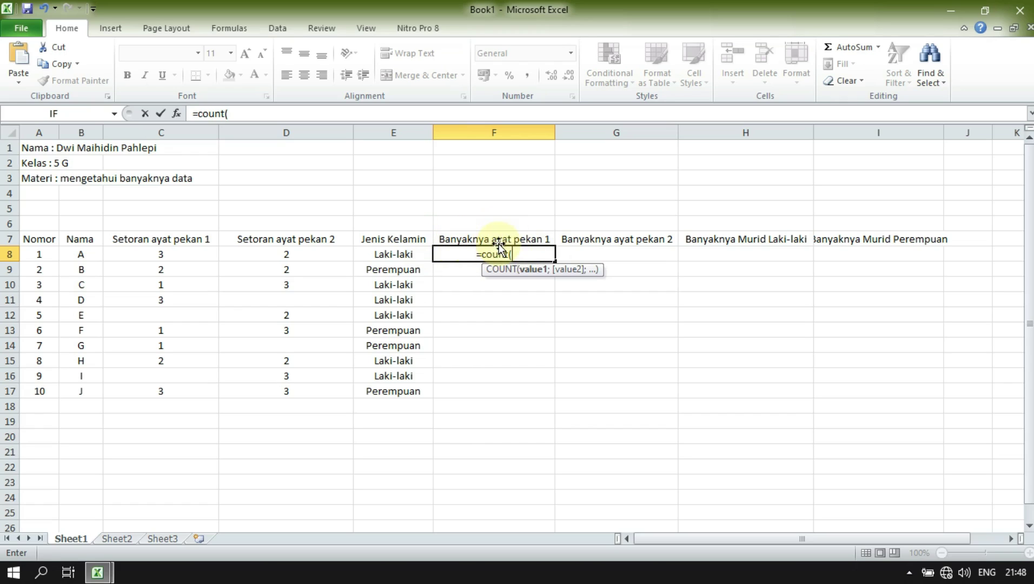
pyautogui.click(198, 258)
pyautogui.moveTo(198, 258); pyautogui.dragTo(191, 392)
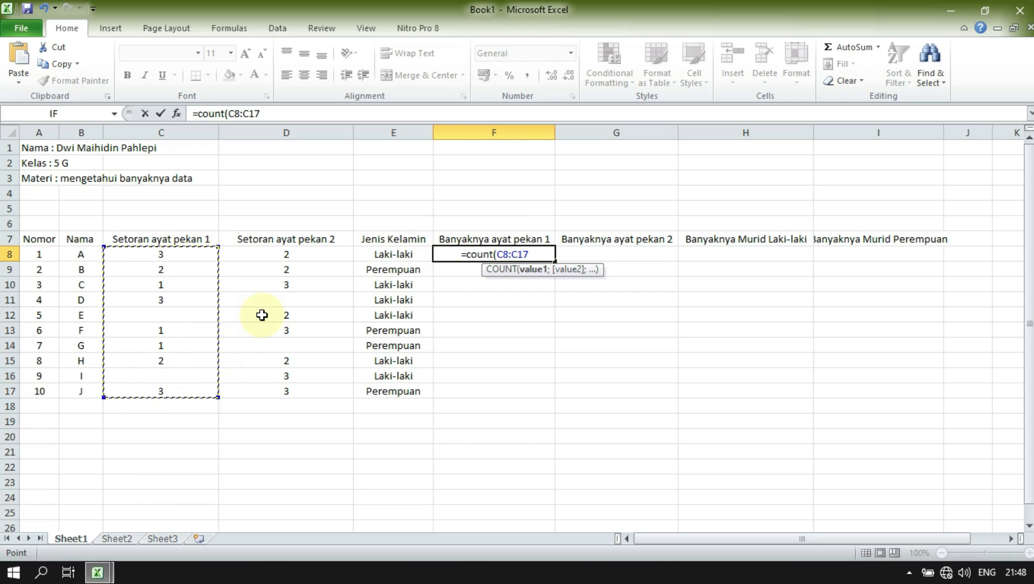
pyautogui.write(')')
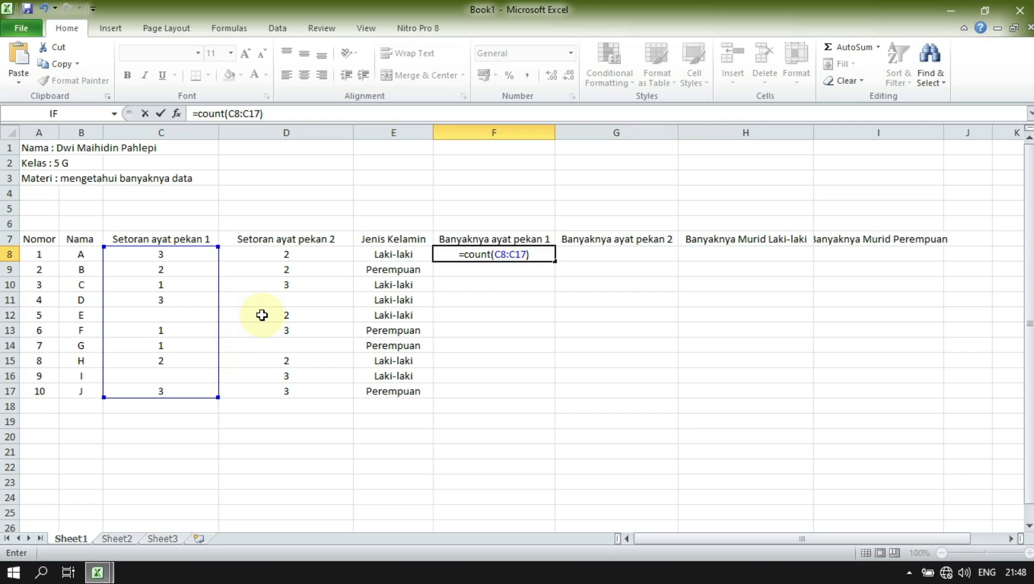
pyautogui.press('Return')
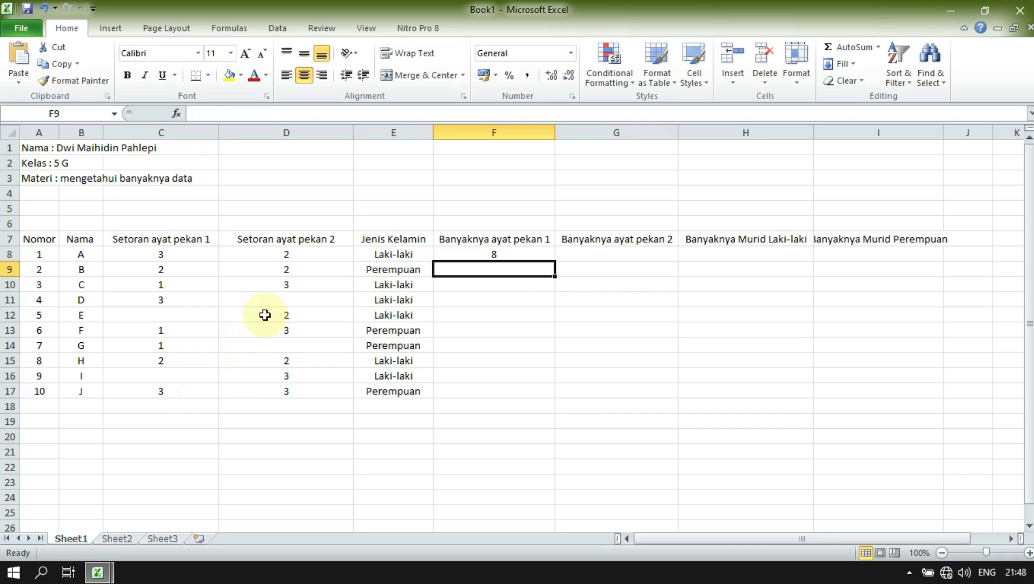
# - Verify F8's result of 8 against the filled and empty cells down column C
pyautogui.click(504, 255)
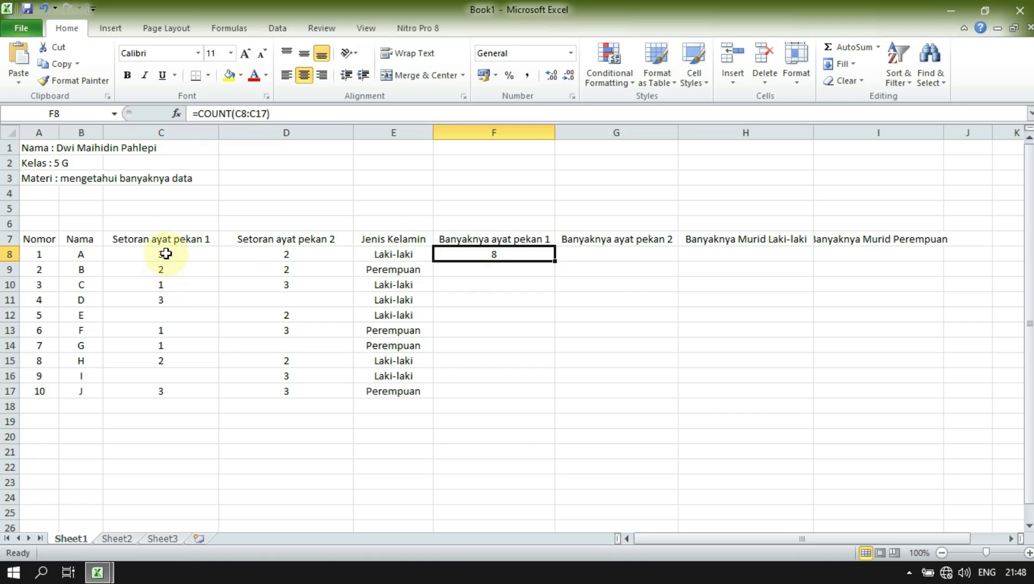
pyautogui.click(165, 254)
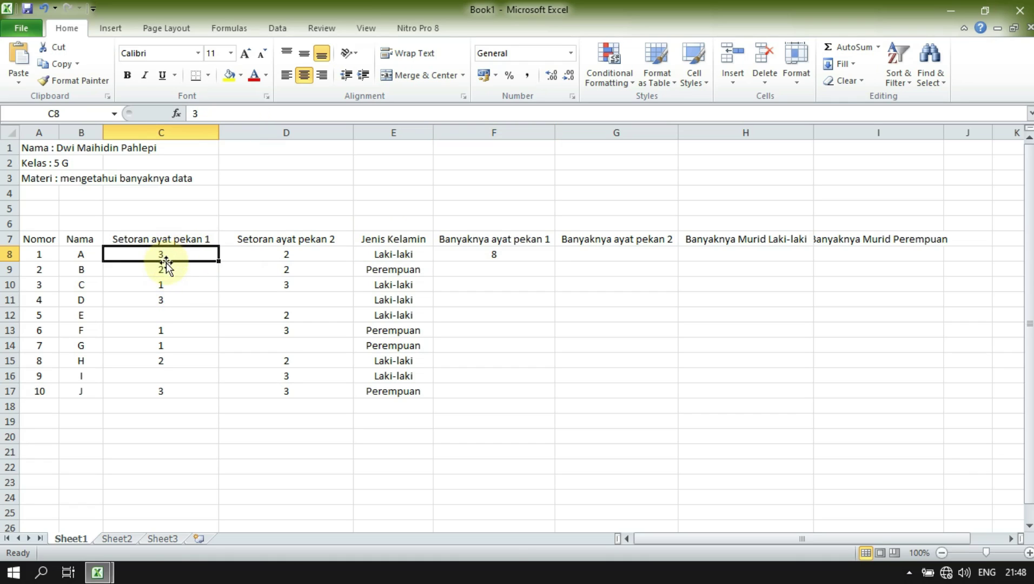
pyautogui.click(168, 266)
pyautogui.click(168, 285)
pyautogui.click(168, 299)
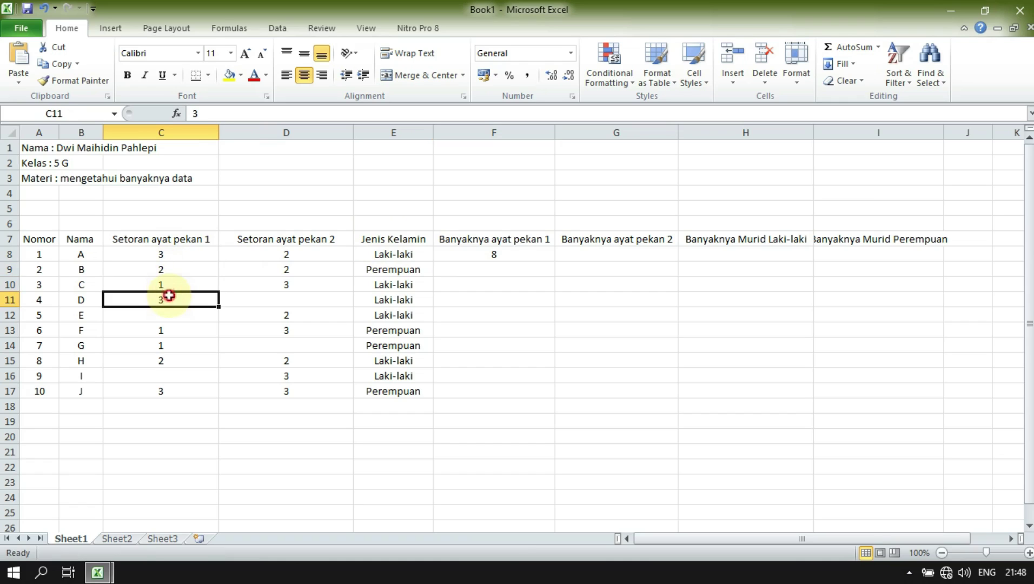
pyautogui.click(179, 327)
pyautogui.click(180, 344)
pyautogui.click(179, 359)
pyautogui.click(178, 392)
pyautogui.click(473, 256)
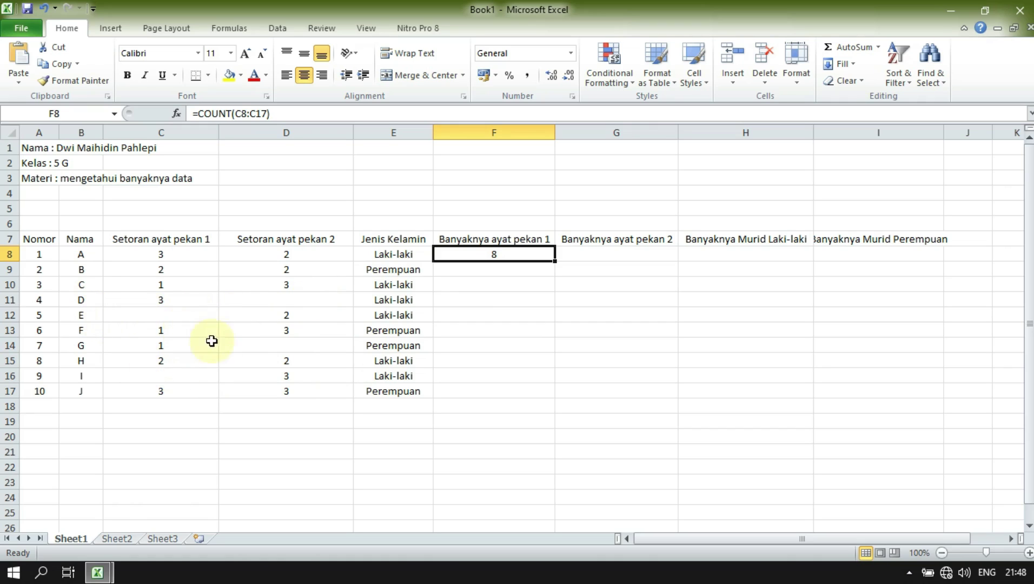
pyautogui.click(588, 262)
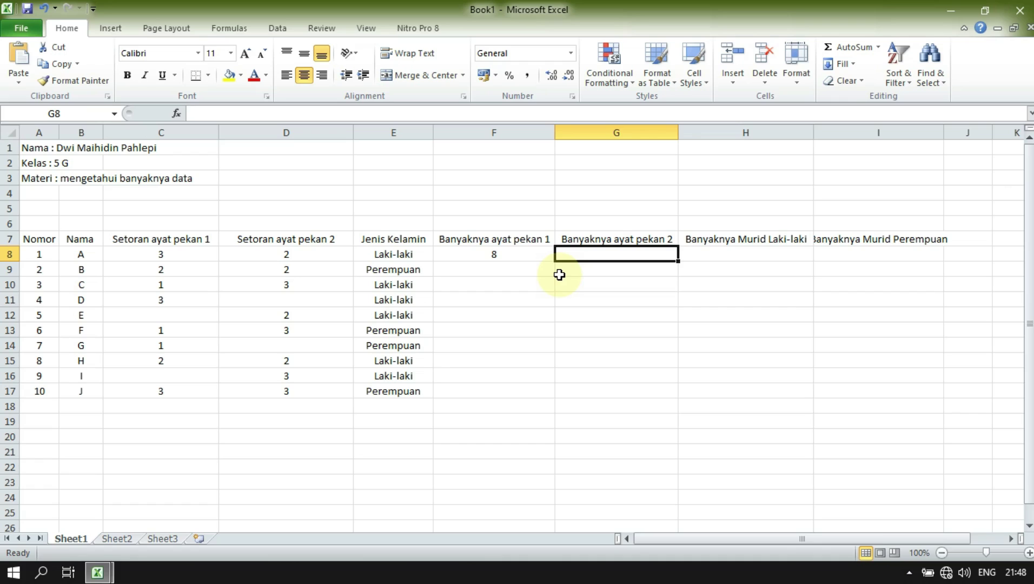
# - Enter =COUNT(D8:D17) in G8, counting 8 week 2 setoran entries
pyautogui.write('=')
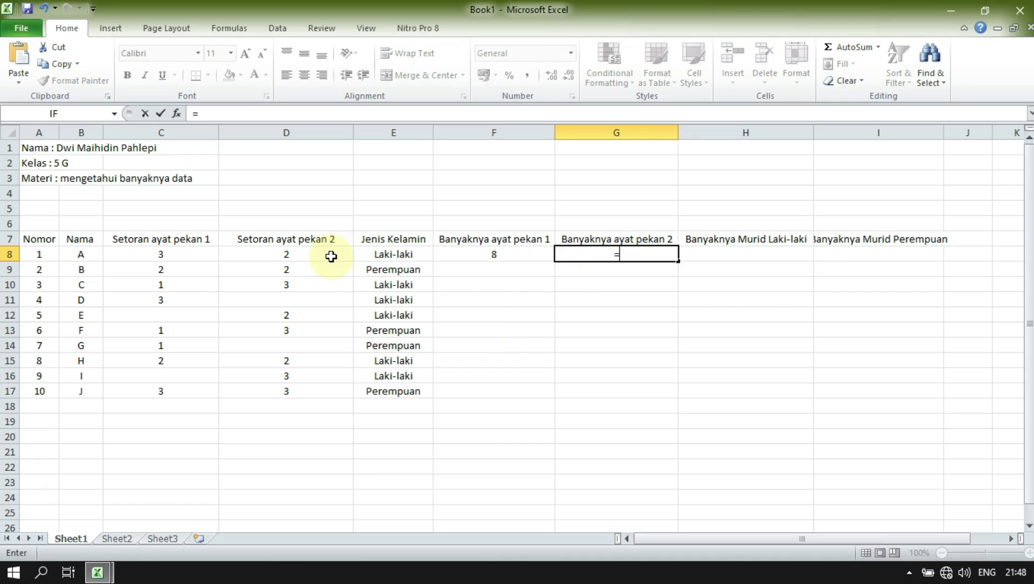
pyautogui.write('co')
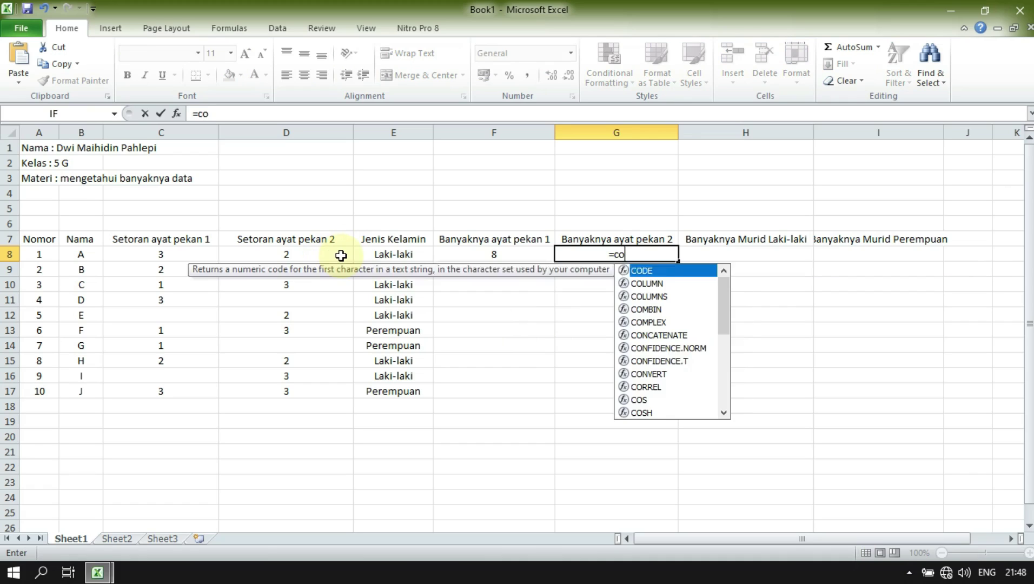
pyautogui.write('unt')
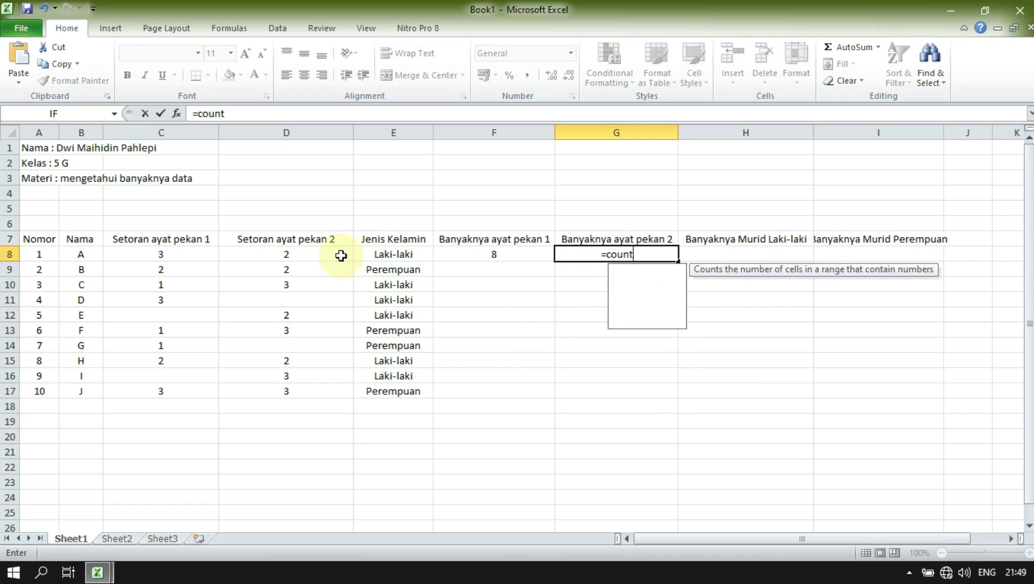
pyautogui.write('(')
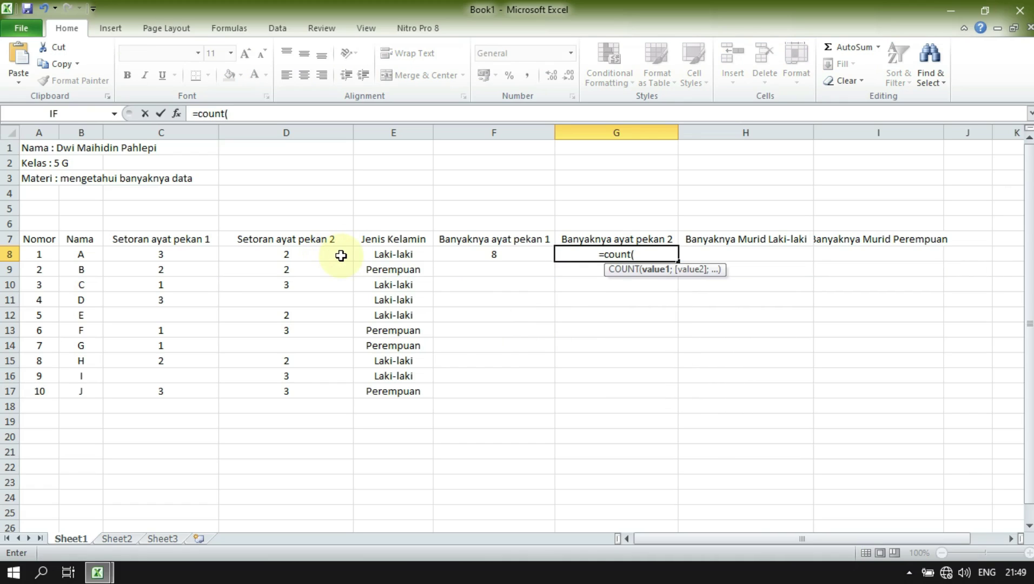
pyautogui.click(292, 252)
pyautogui.moveTo(292, 253); pyautogui.dragTo(279, 388)
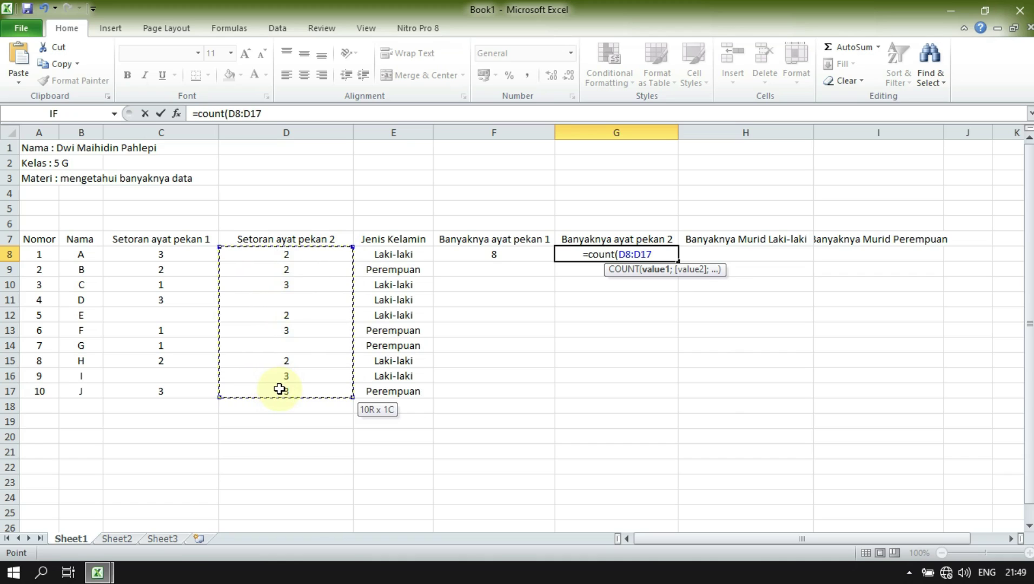
pyautogui.moveTo(280, 388); pyautogui.dragTo(279, 388)
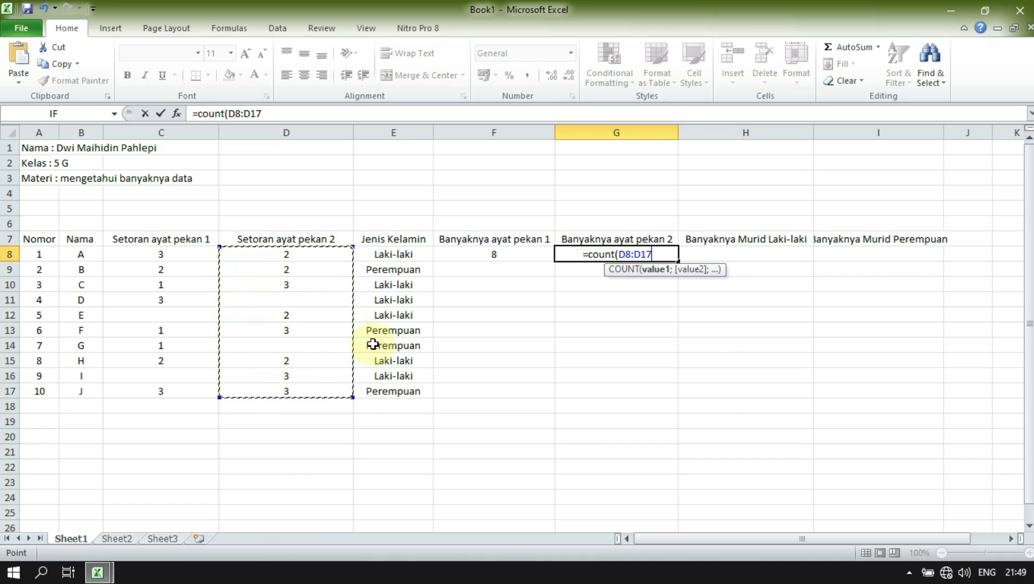
pyautogui.write(')')
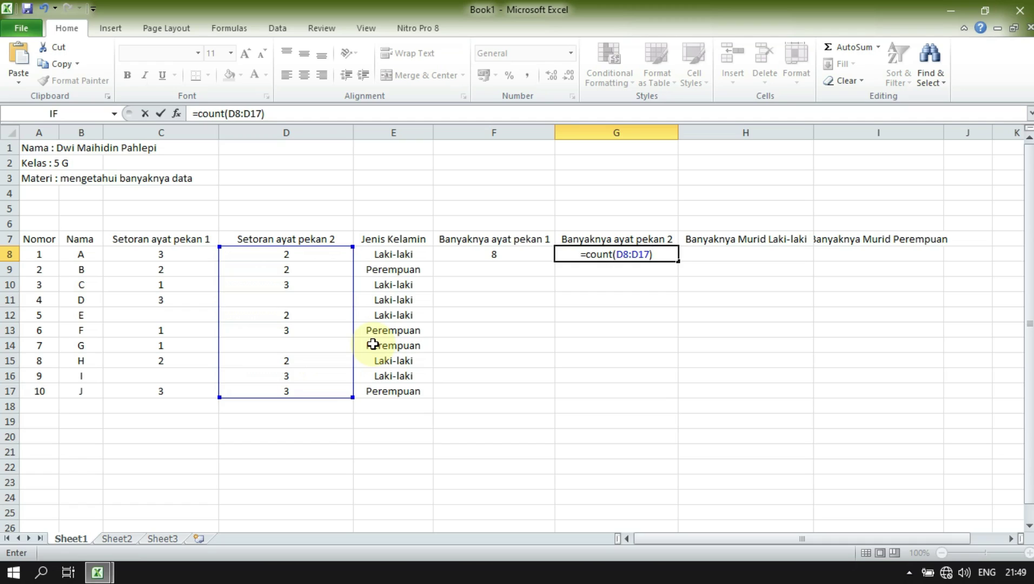
pyautogui.press('Return')
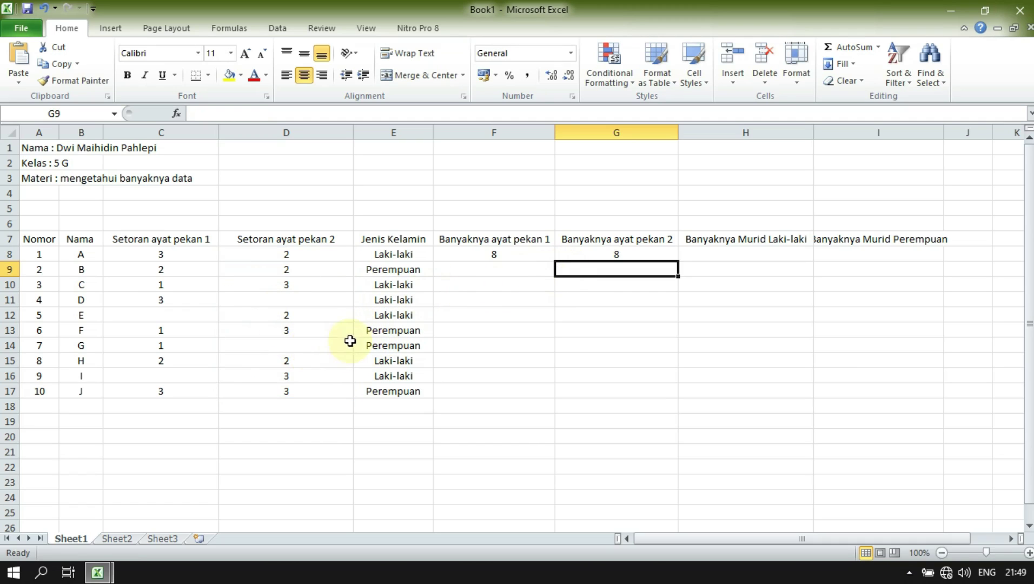
pyautogui.click(305, 258)
pyautogui.click(305, 273)
pyautogui.click(302, 290)
pyautogui.click(299, 324)
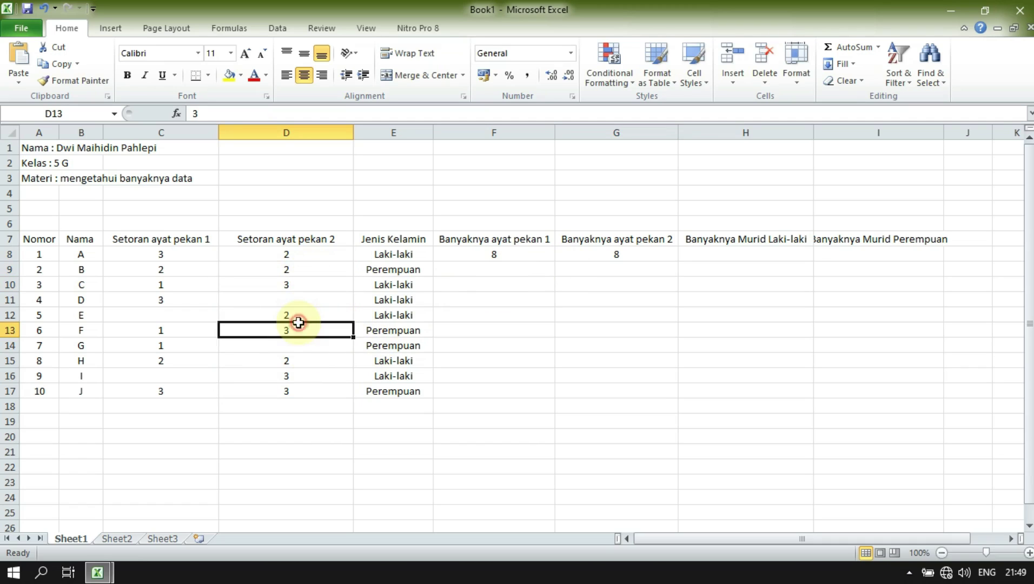
pyautogui.click(298, 318)
pyautogui.click(294, 361)
pyautogui.click(296, 377)
pyautogui.click(300, 393)
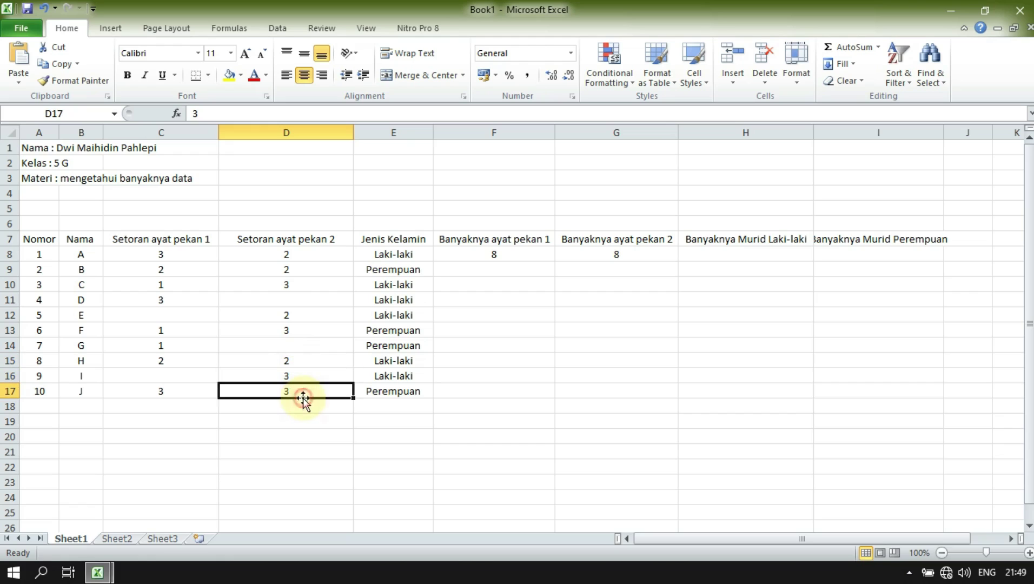
pyautogui.click(334, 301)
pyautogui.click(307, 349)
pyautogui.click(313, 304)
pyautogui.click(311, 330)
pyautogui.click(311, 346)
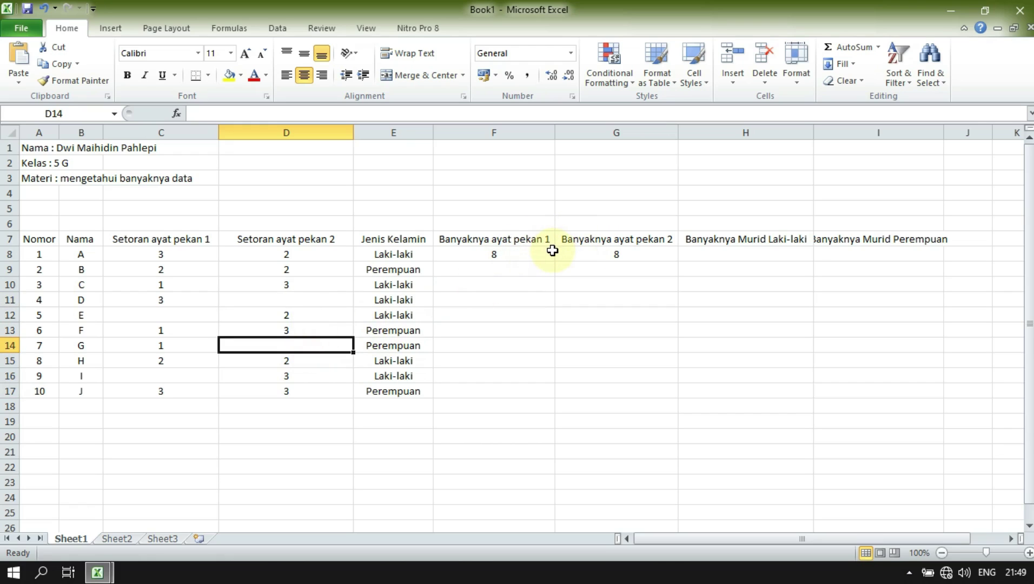
pyautogui.click(790, 251)
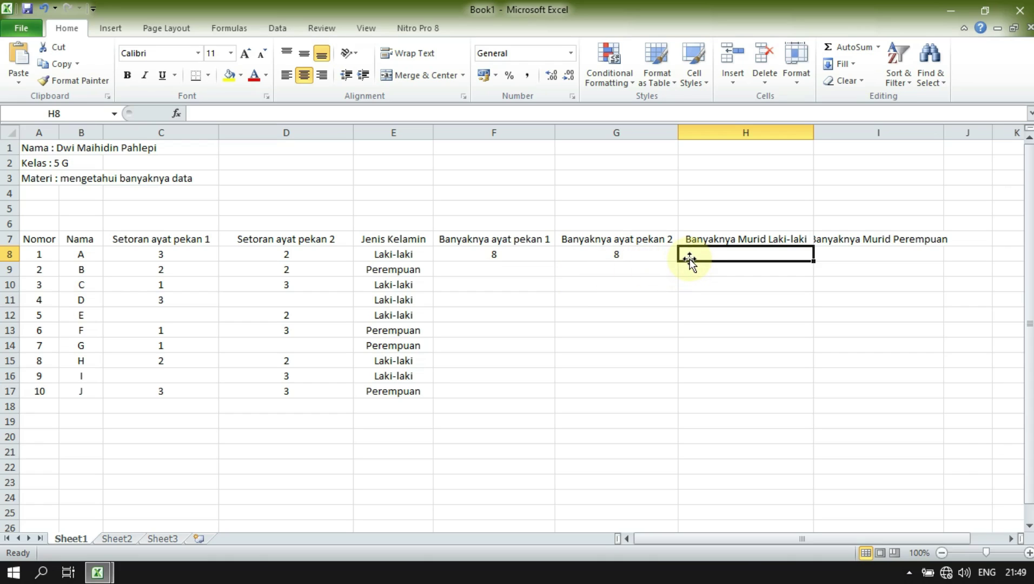
# - Enter =COUNTIF(E8:E17;"laki-laki") in H8, returning 6 male students
pyautogui.write('=')
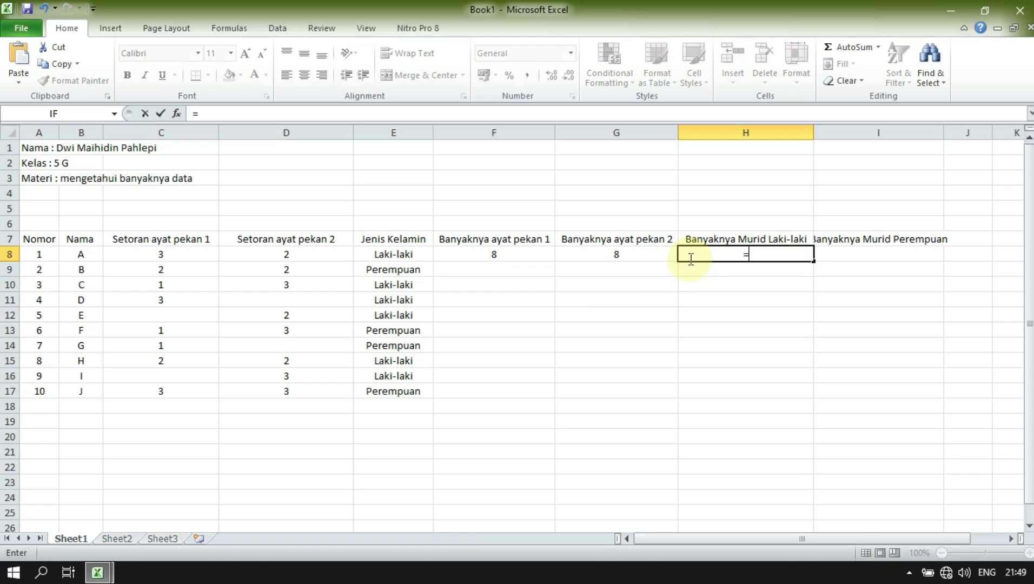
pyautogui.write('count')
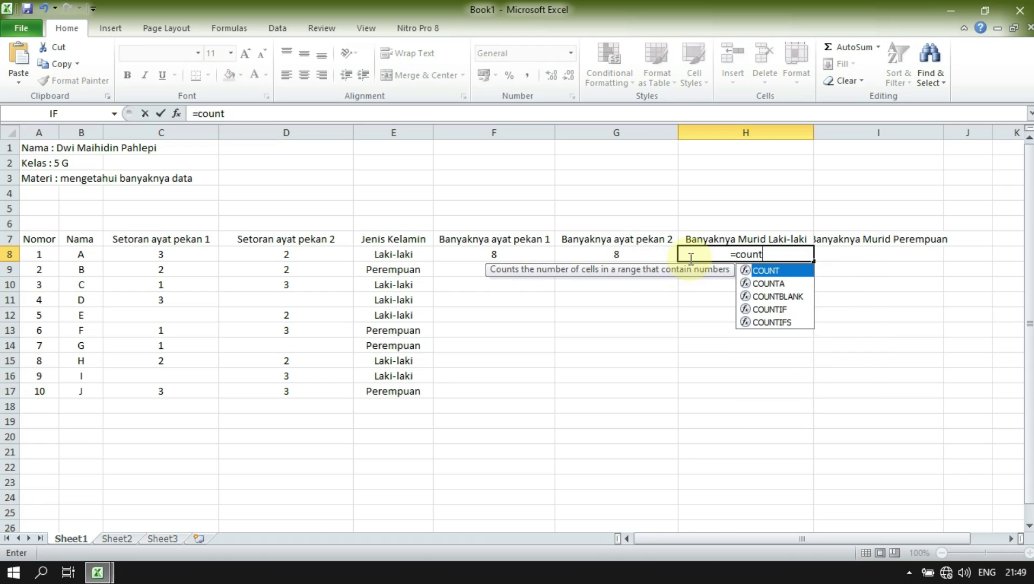
pyautogui.write('if')
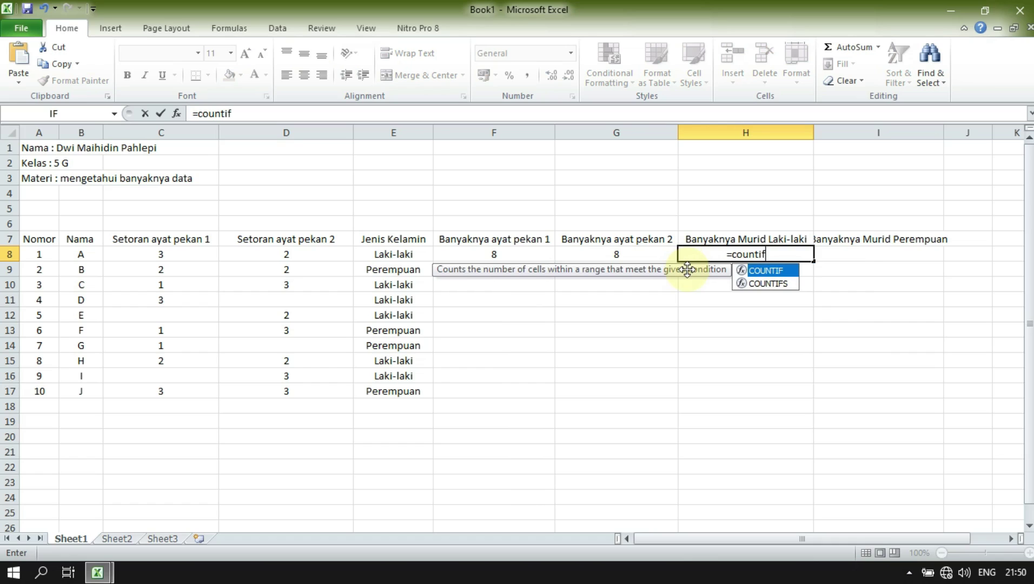
pyautogui.write('(')
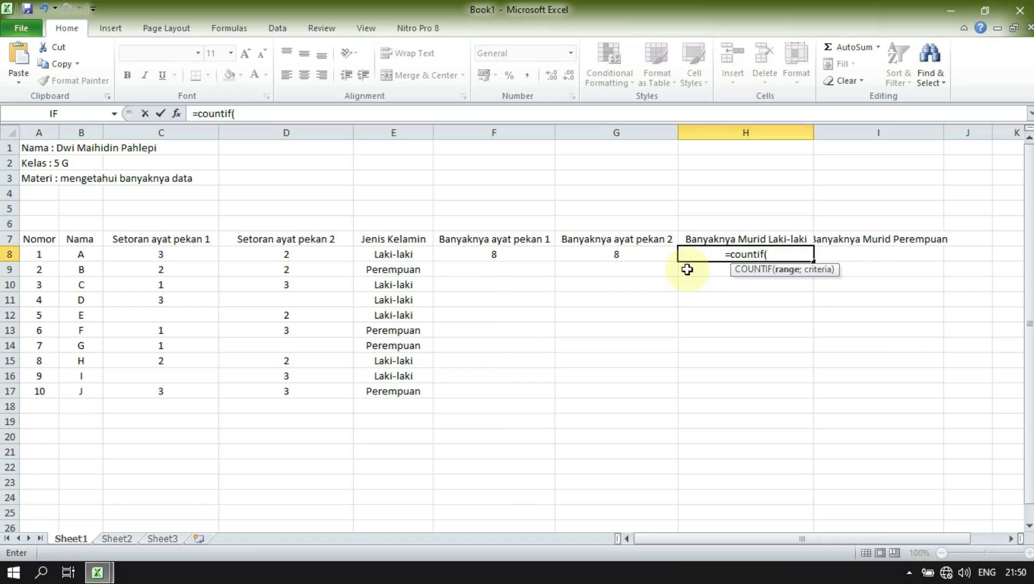
pyautogui.moveTo(406, 254); pyautogui.dragTo(404, 386)
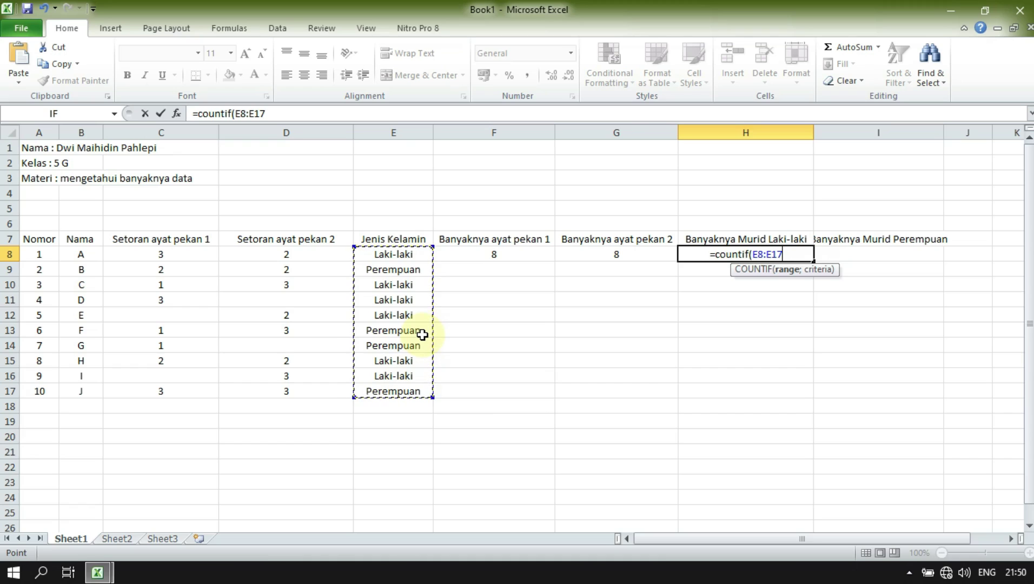
pyautogui.write(';')
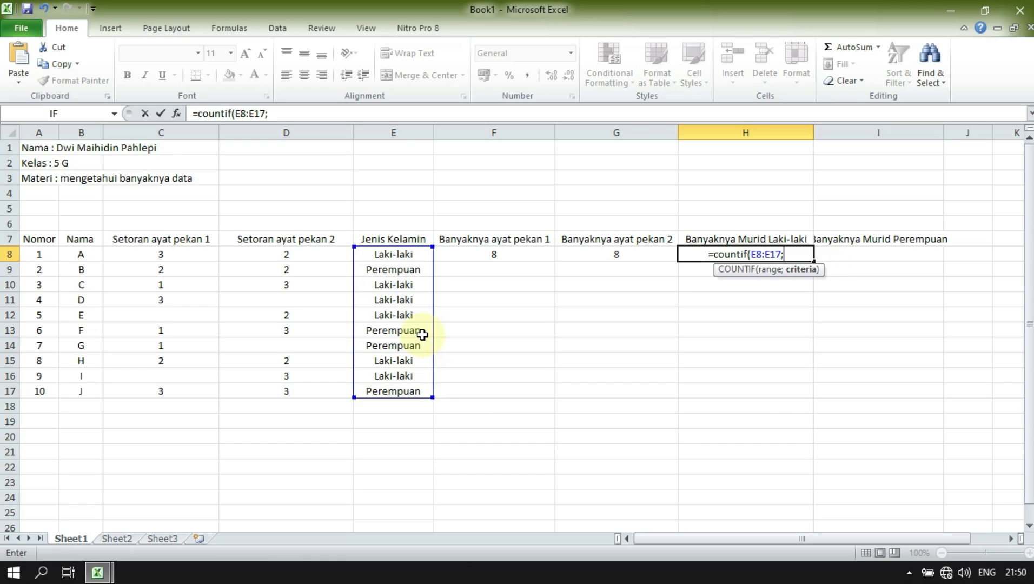
pyautogui.write('"')
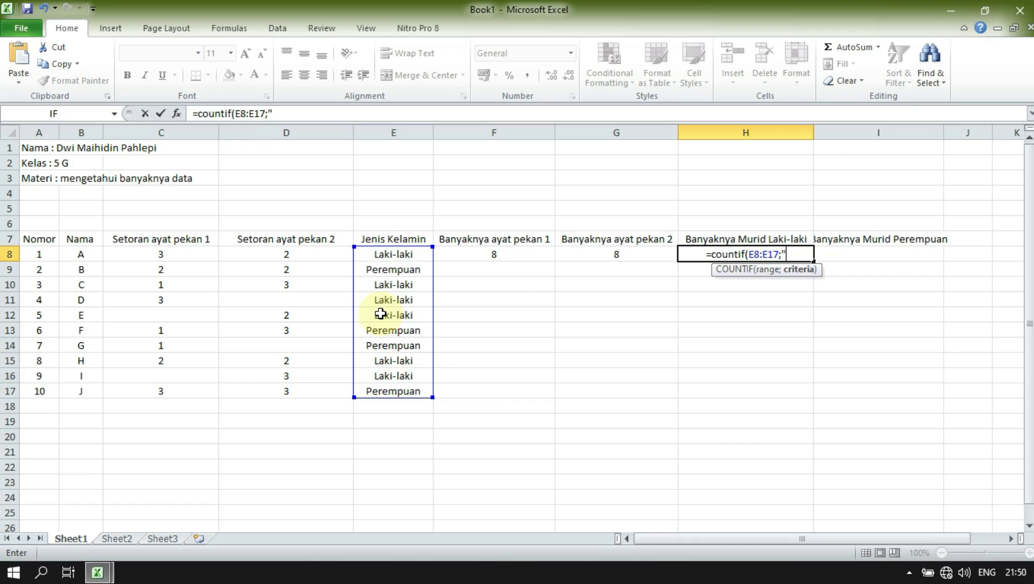
pyautogui.write('lak')
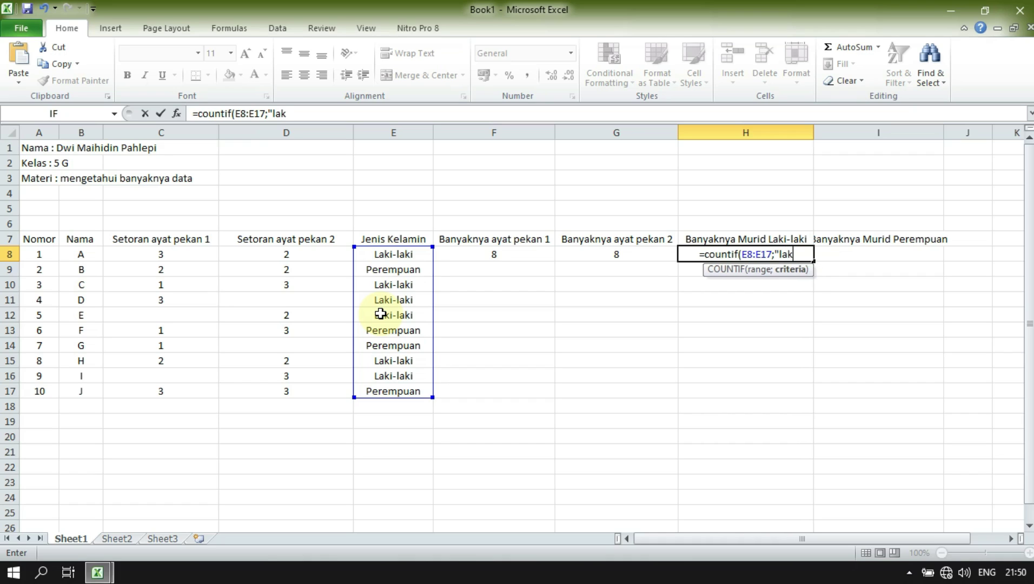
pyautogui.write('i-laki-lak')
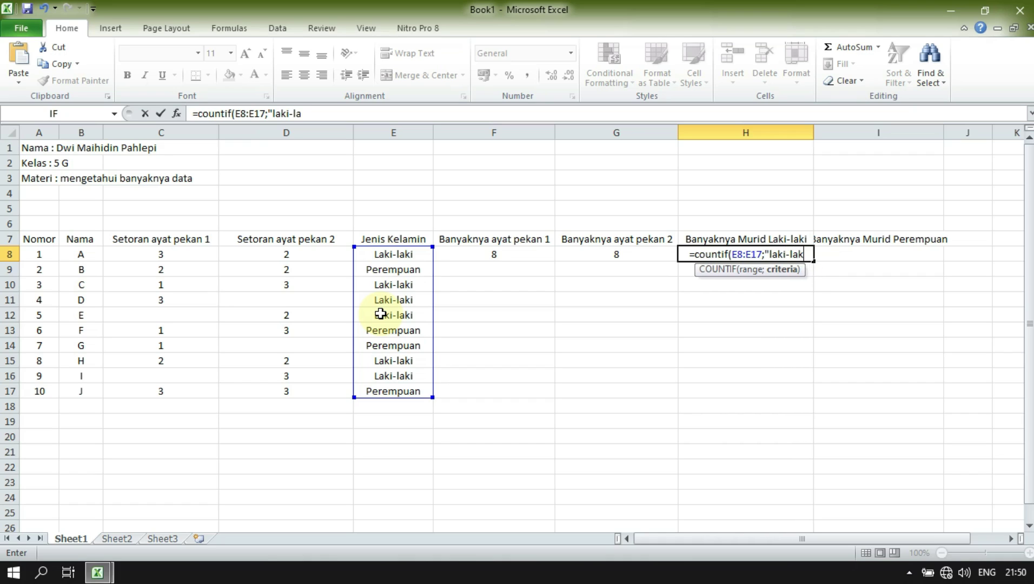
pyautogui.write('i"')
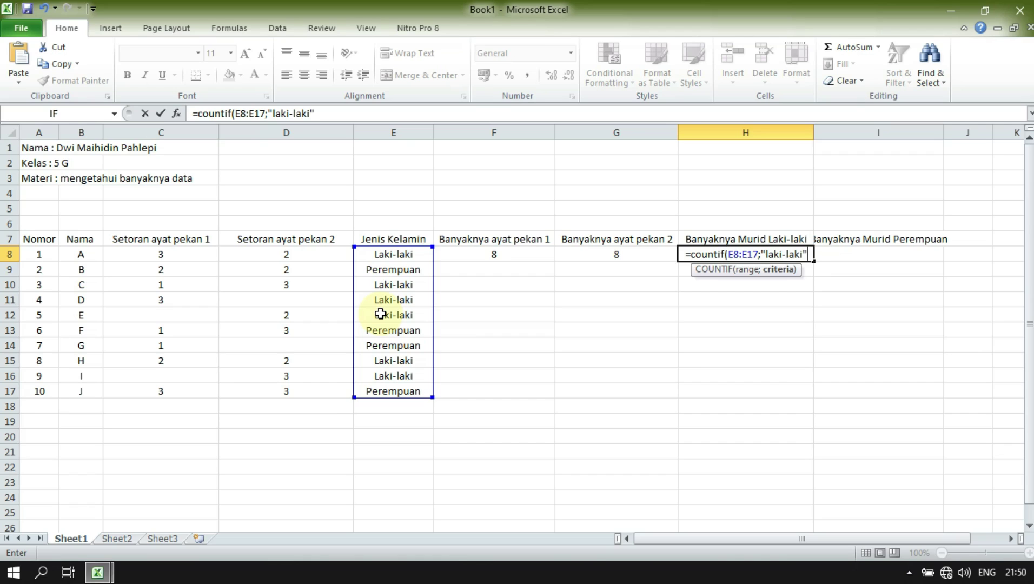
pyautogui.write(')')
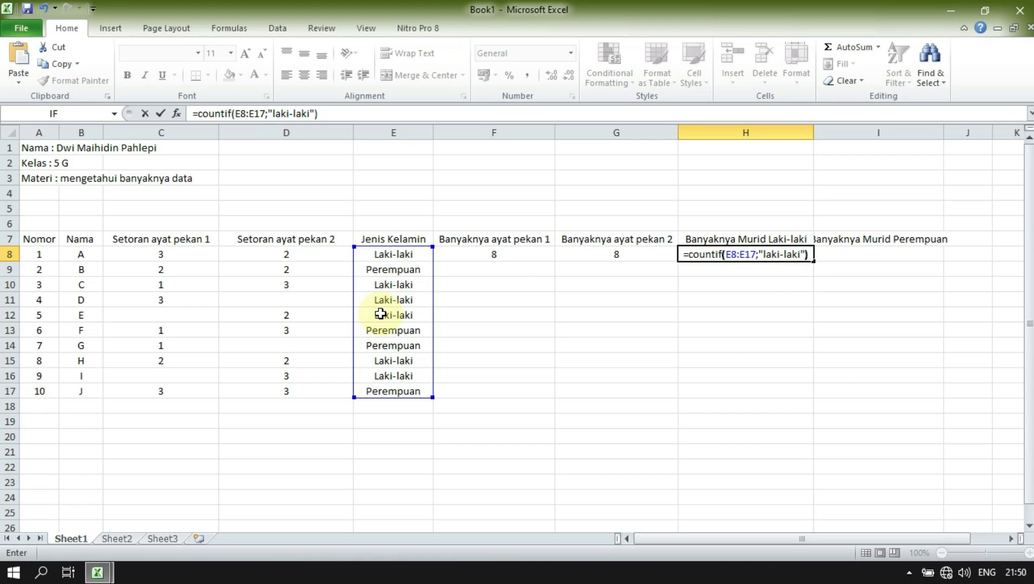
pyautogui.press('Return')
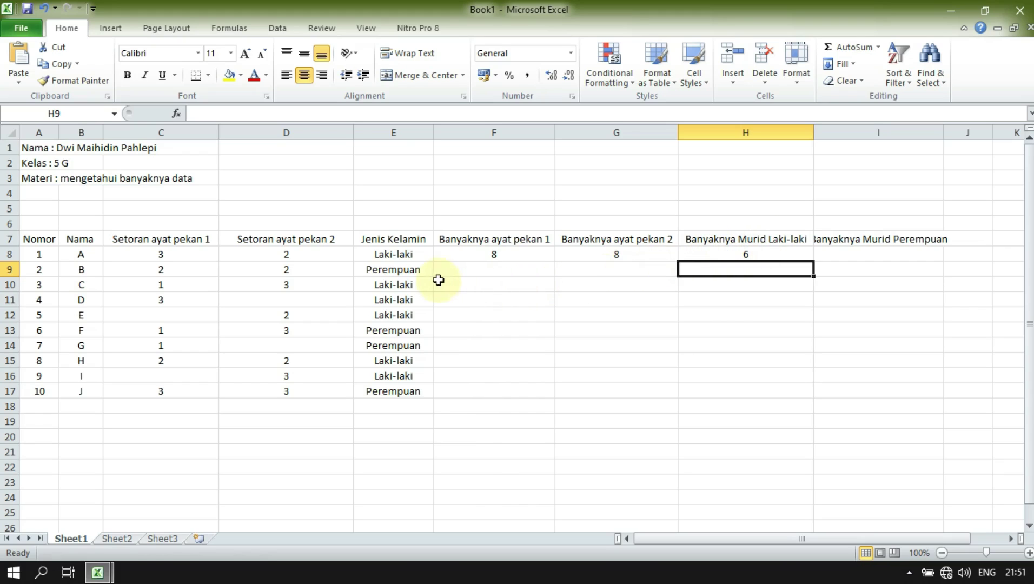
pyautogui.click(397, 256)
pyautogui.click(400, 285)
pyautogui.click(401, 300)
pyautogui.click(400, 315)
pyautogui.click(397, 360)
pyautogui.click(398, 375)
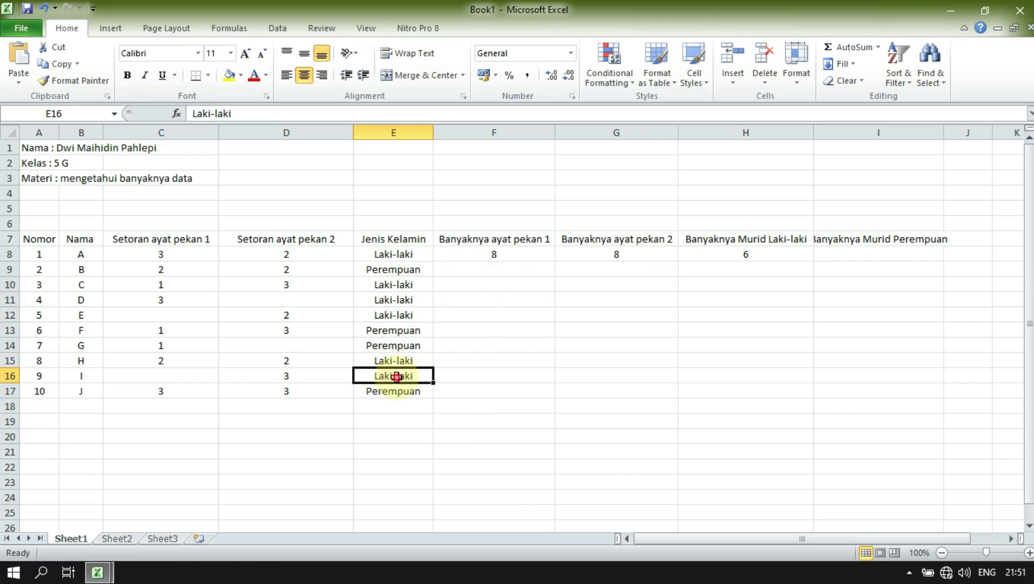
pyautogui.click(863, 252)
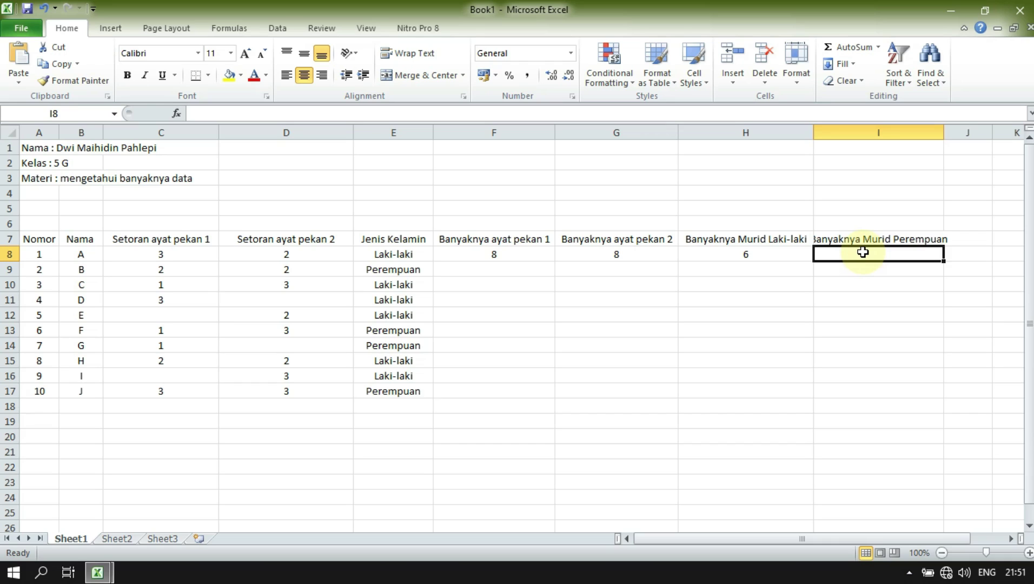
# - Enter =COUNTIF(E8:E17;"perempuan") in I8, returning 4 female students
pyautogui.write('=')
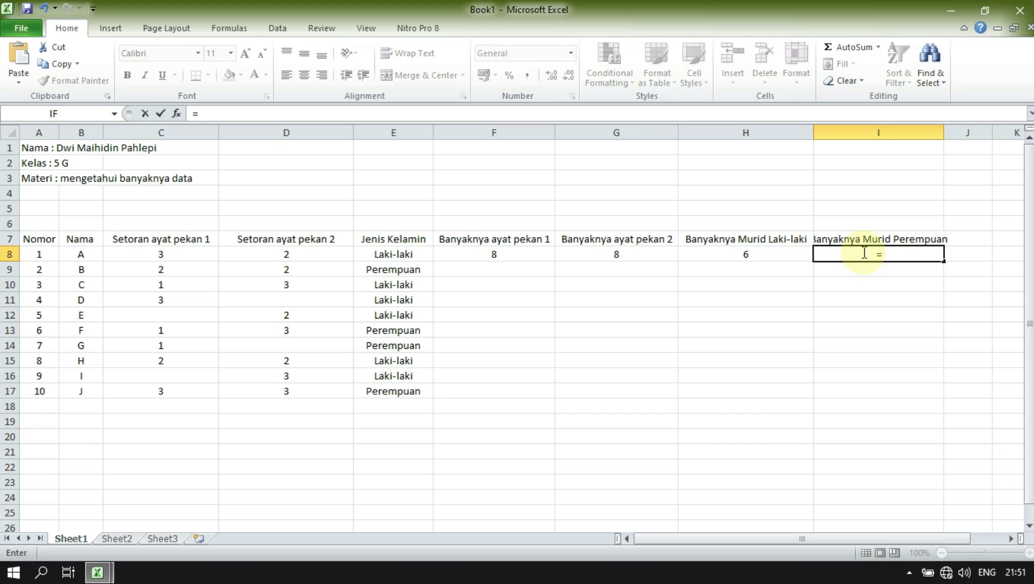
pyautogui.write('couny')
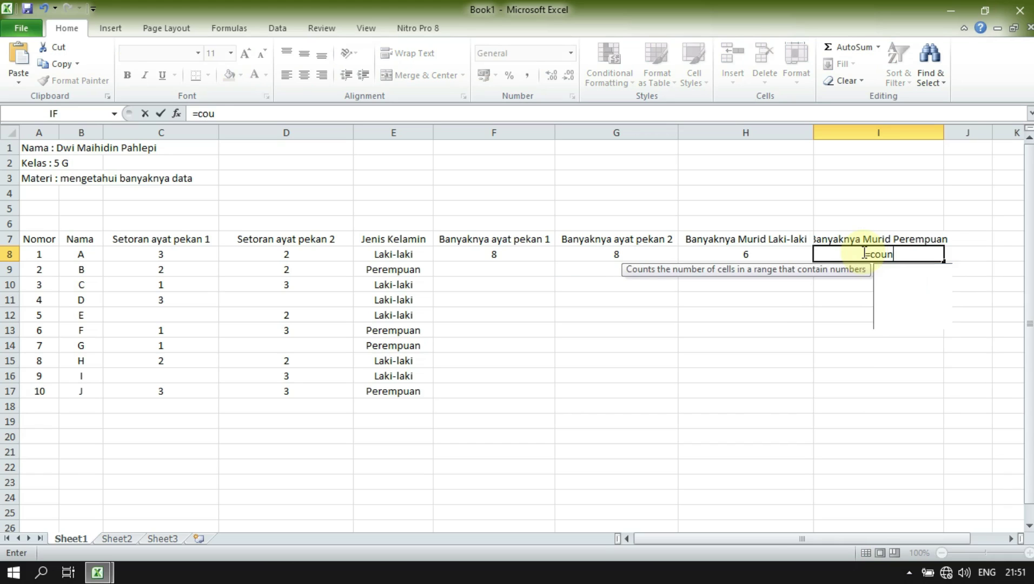
pyautogui.write('t')
pyautogui.press('BackSpace')
pyautogui.press('BackSpace')
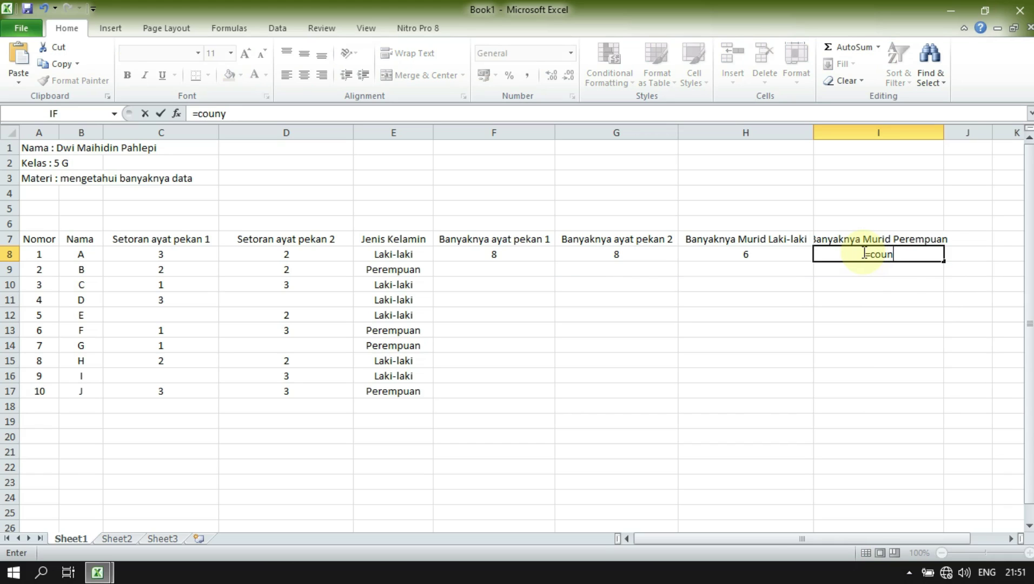
pyautogui.write('tif')
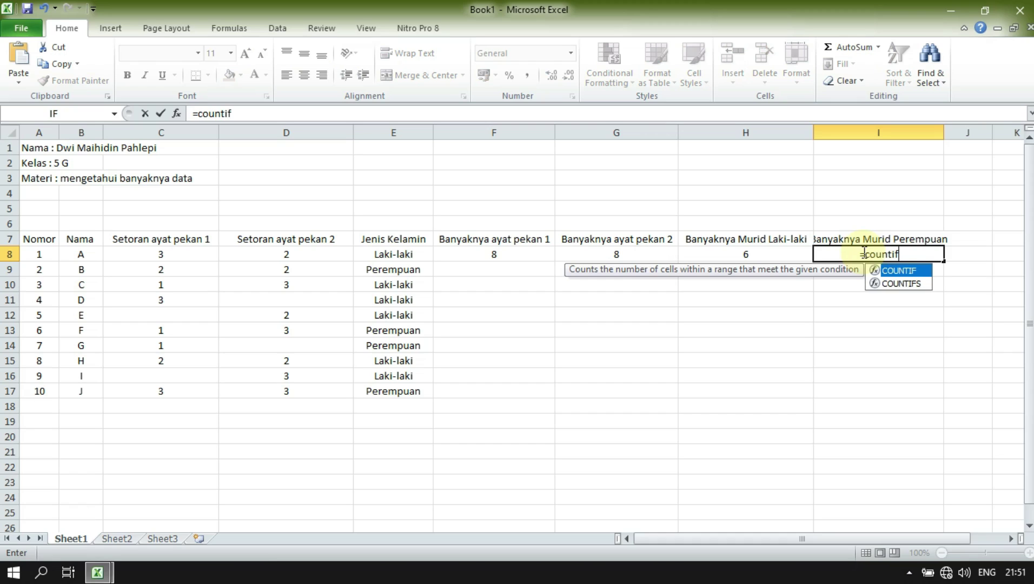
pyautogui.write('(')
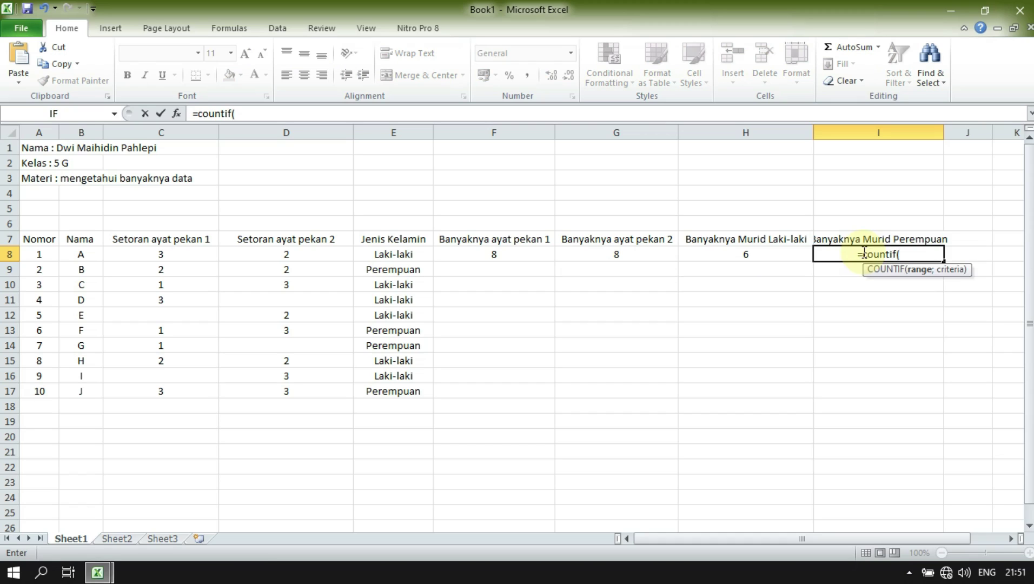
pyautogui.moveTo(408, 257); pyautogui.dragTo(403, 391)
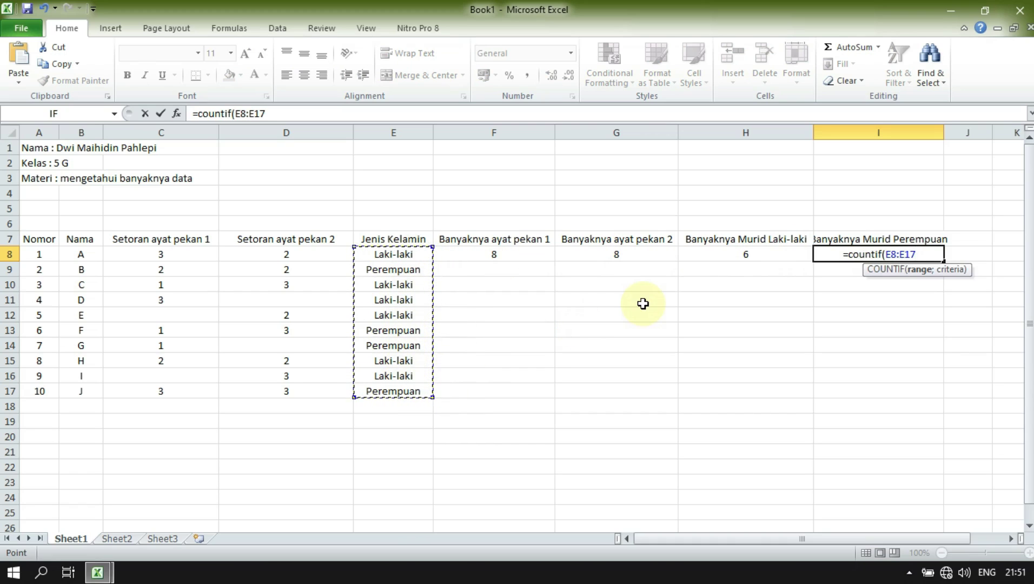
pyautogui.press('F8')
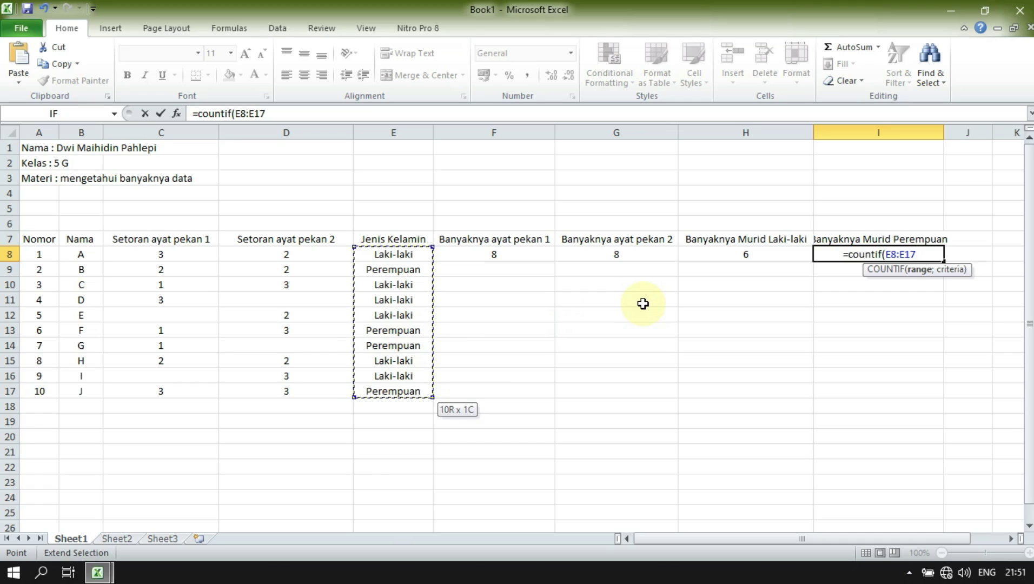
pyautogui.write(';')
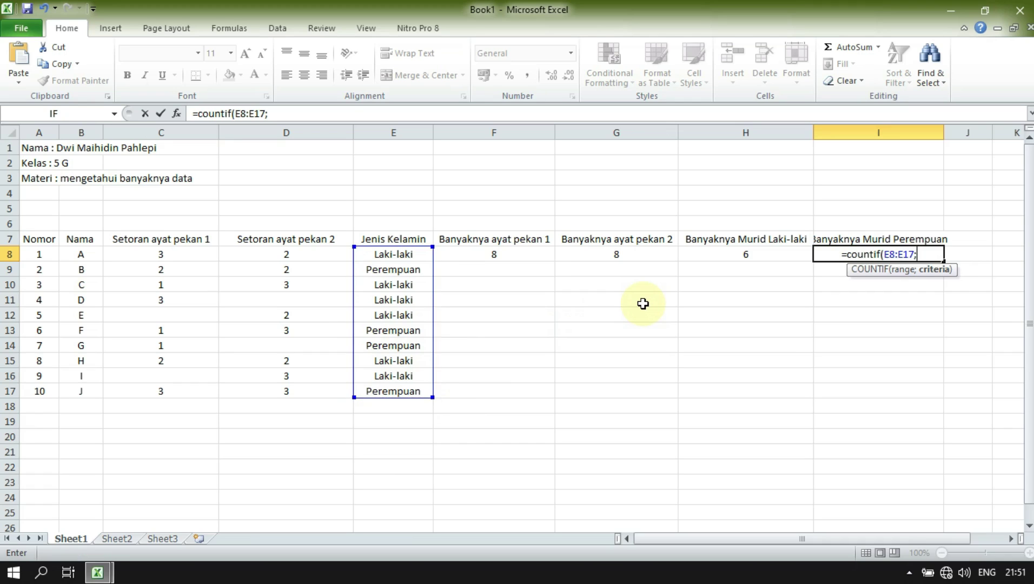
pyautogui.write('""""""')
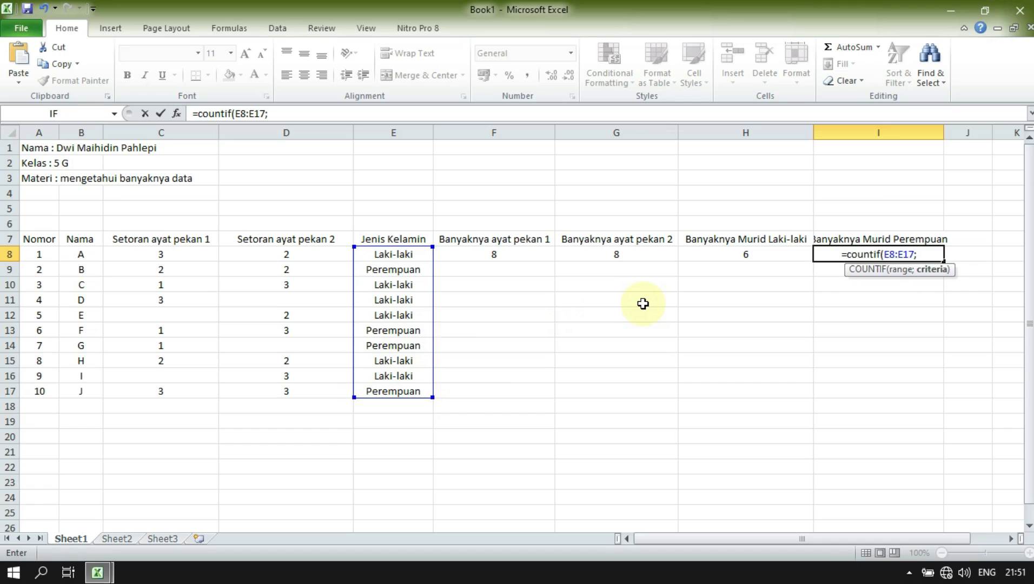
pyautogui.press('BackSpace')
pyautogui.press('BackSpace')
pyautogui.press('BackSpace')
pyautogui.press('BackSpace')
pyautogui.press('BackSpace')
pyautogui.write('pe')
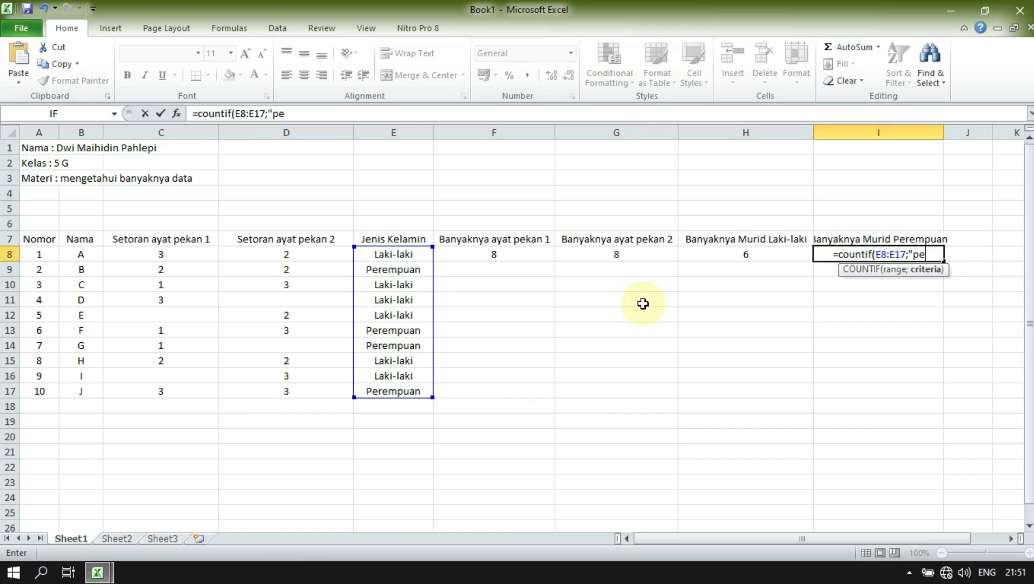
pyautogui.write('rempuan')
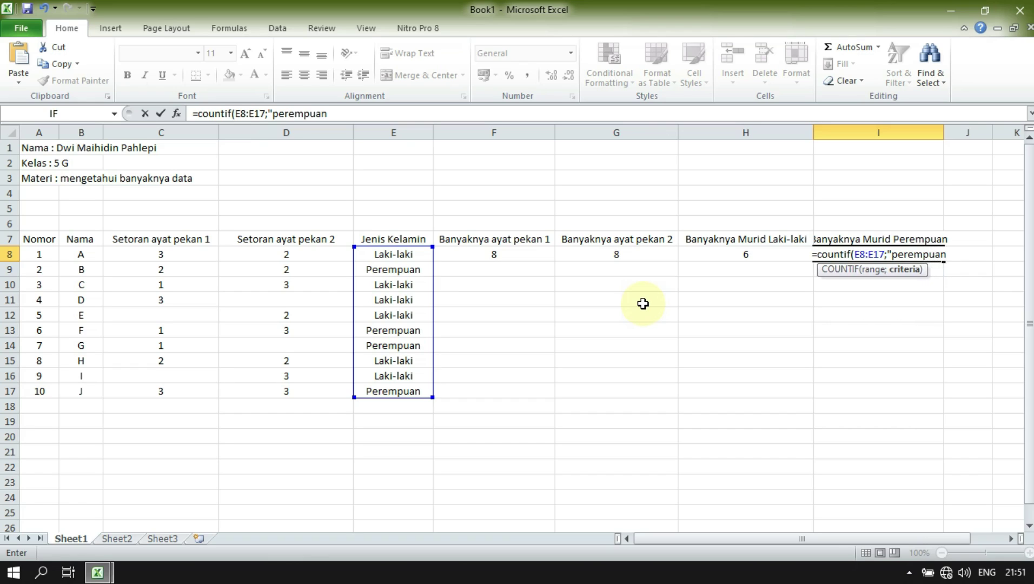
pyautogui.write('"')
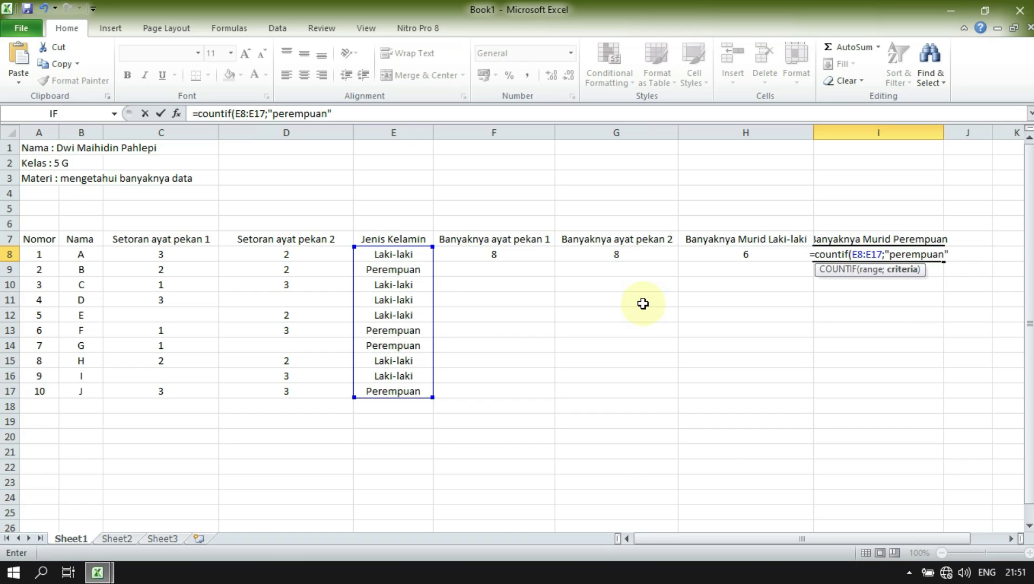
pyautogui.write(')')
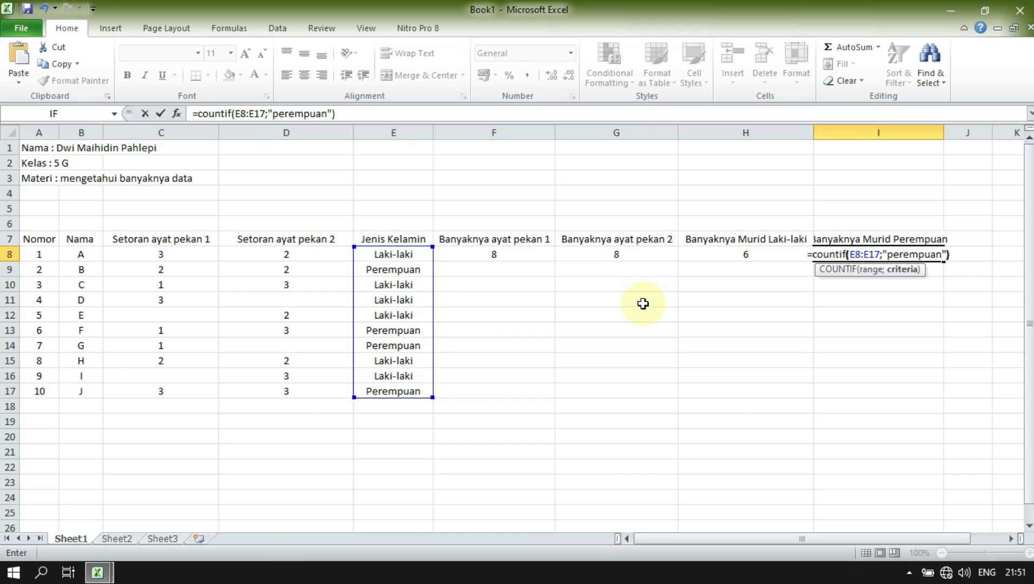
pyautogui.press('Return')
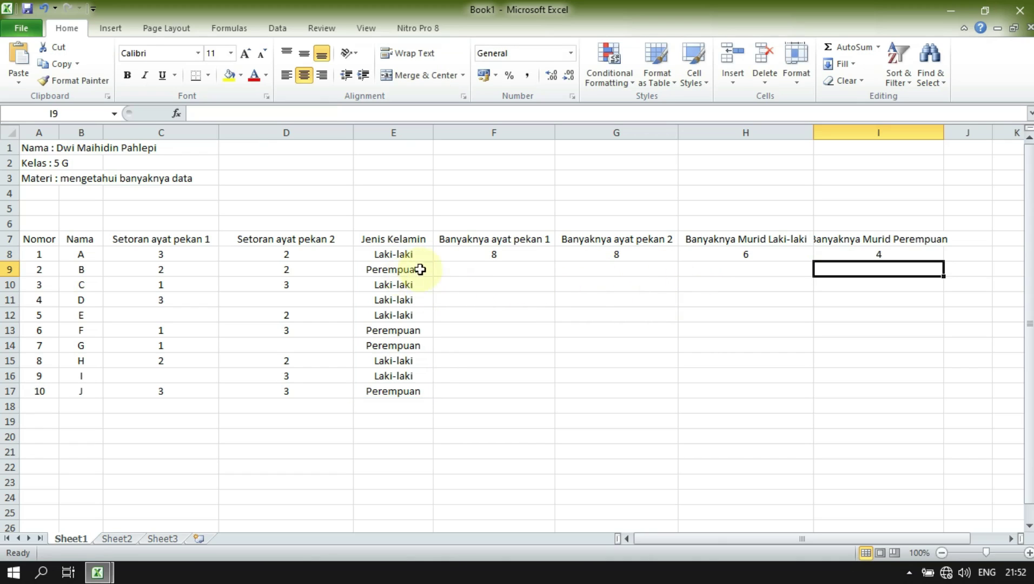
pyautogui.click(363, 267)
pyautogui.click(383, 327)
pyautogui.click(385, 345)
pyautogui.click(387, 390)
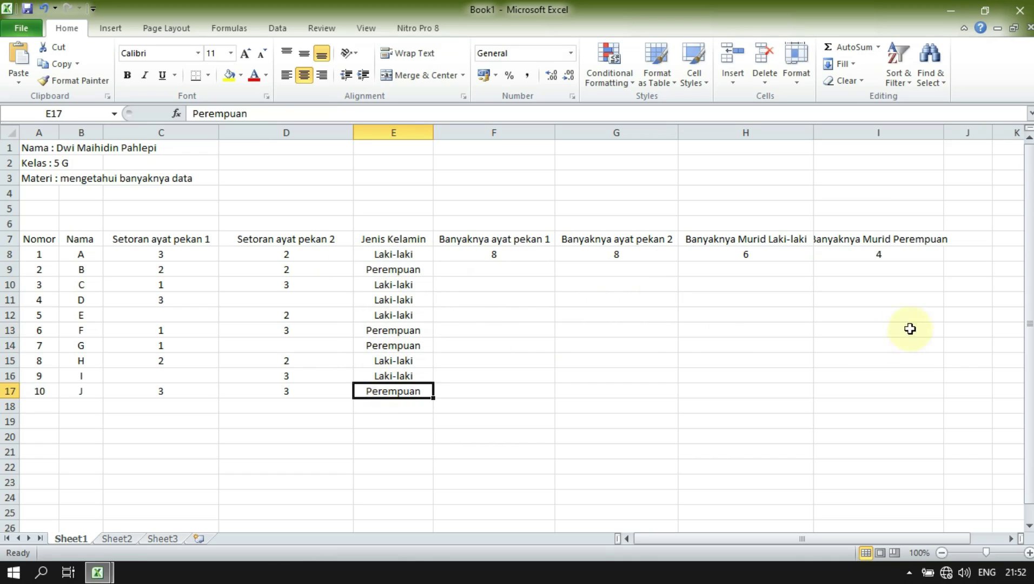
pyautogui.click(888, 257)
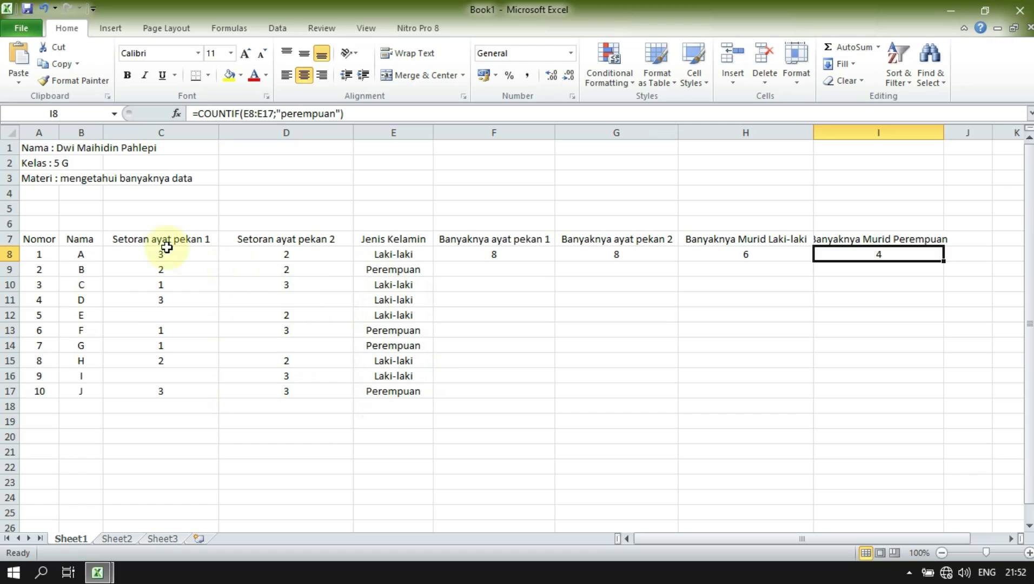
pyautogui.click(500, 254)
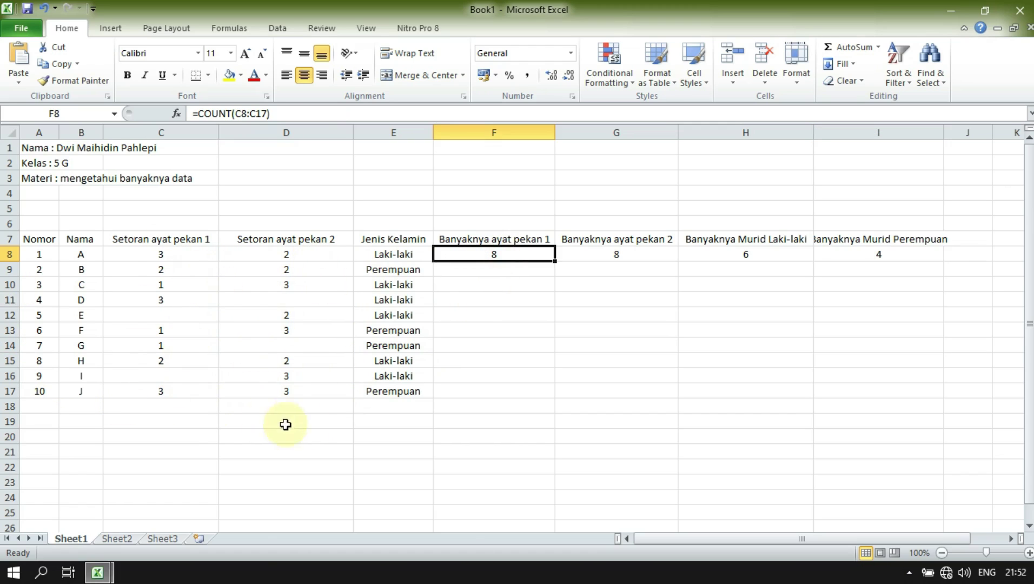
pyautogui.scroll(-4, 180, 394)
pyautogui.scroll(-9, 180, 395)
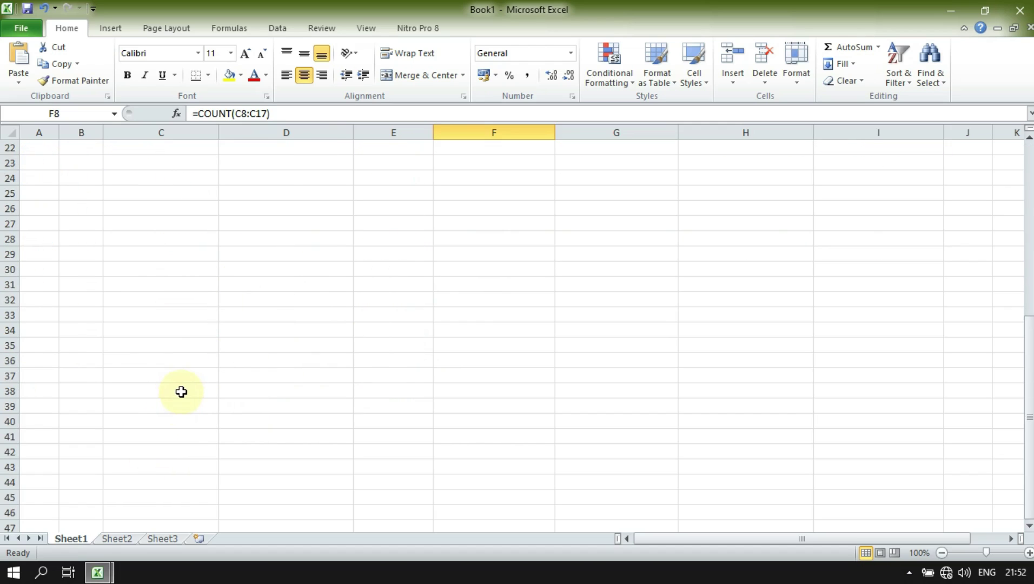
pyautogui.scroll(5, 180, 390)
pyautogui.scroll(7, 217, 322)
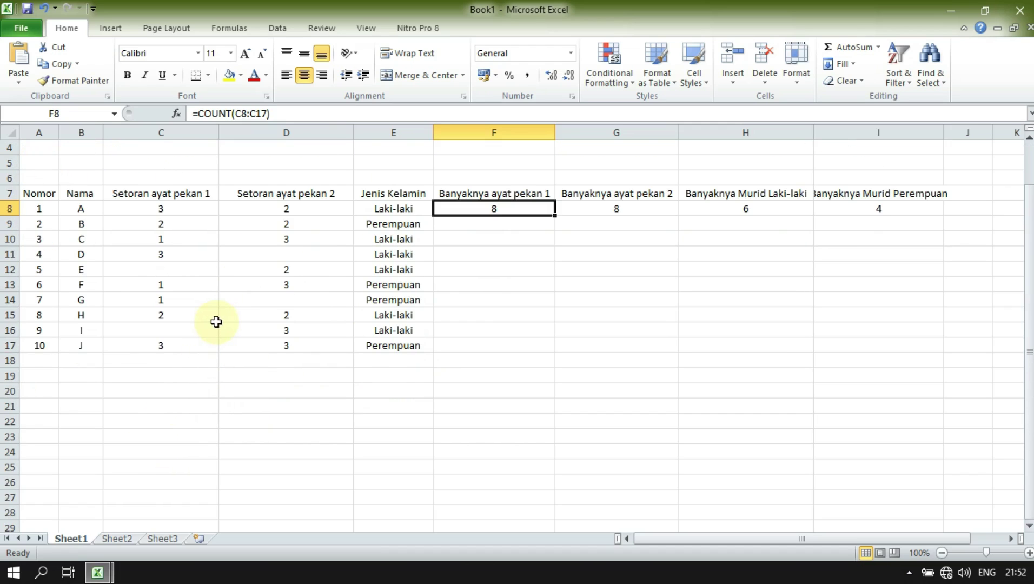
pyautogui.scroll(-3, 228, 381)
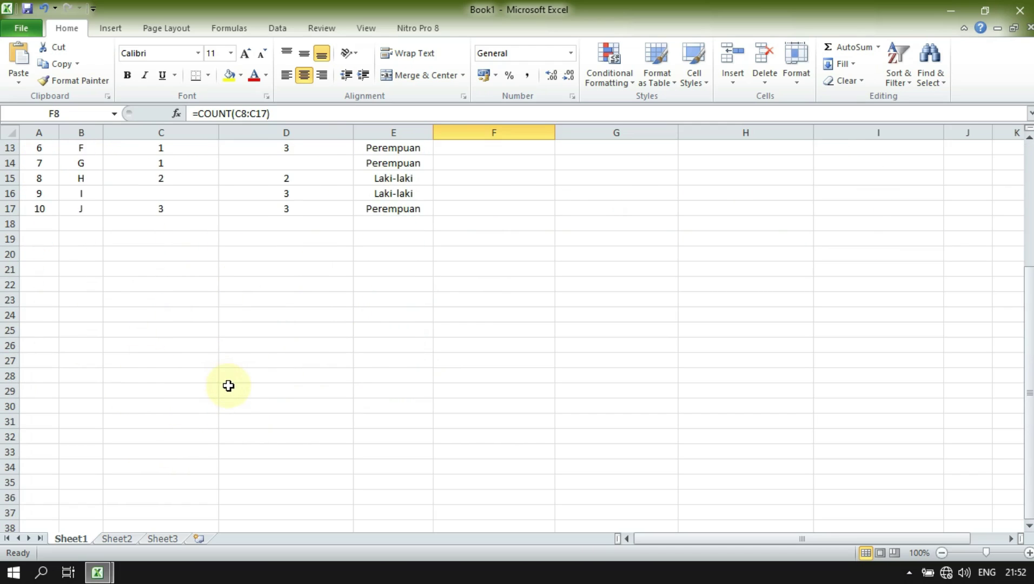
pyautogui.scroll(4, 291, 358)
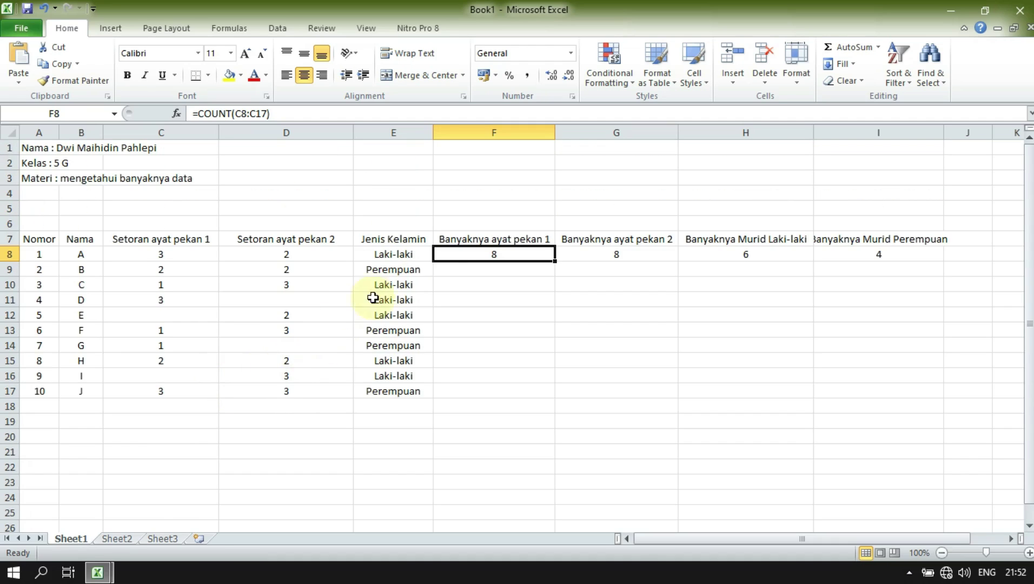
pyautogui.click(459, 270)
pyautogui.click(464, 296)
pyautogui.click(470, 283)
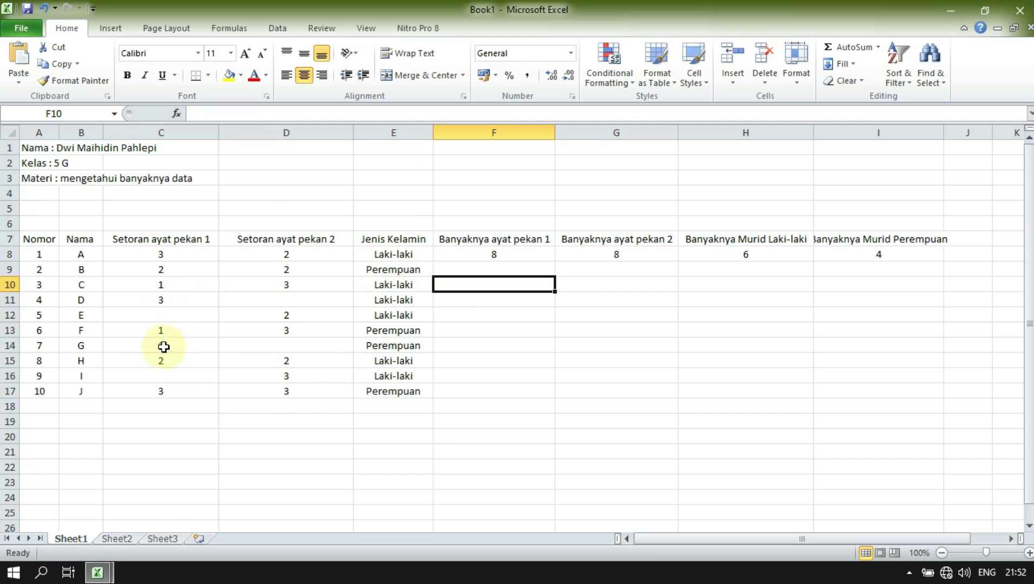
pyautogui.click(494, 258)
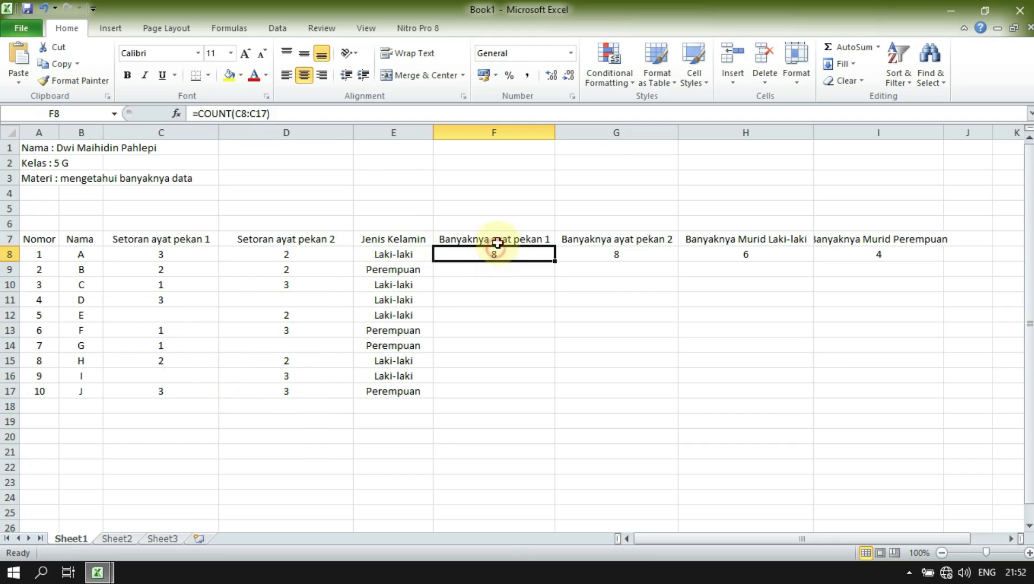
pyautogui.click(500, 242)
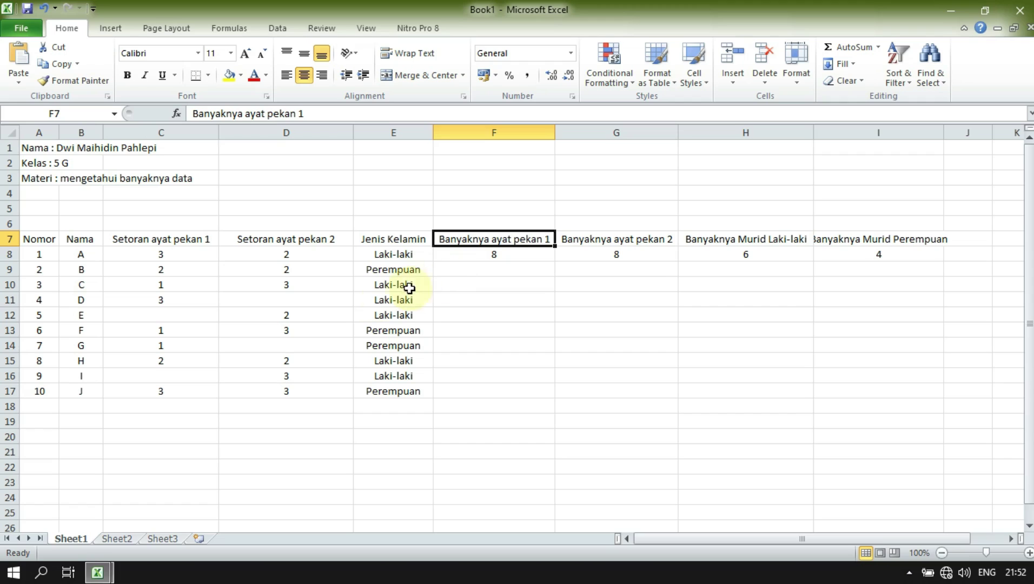
pyautogui.click(359, 257)
pyautogui.click(338, 251)
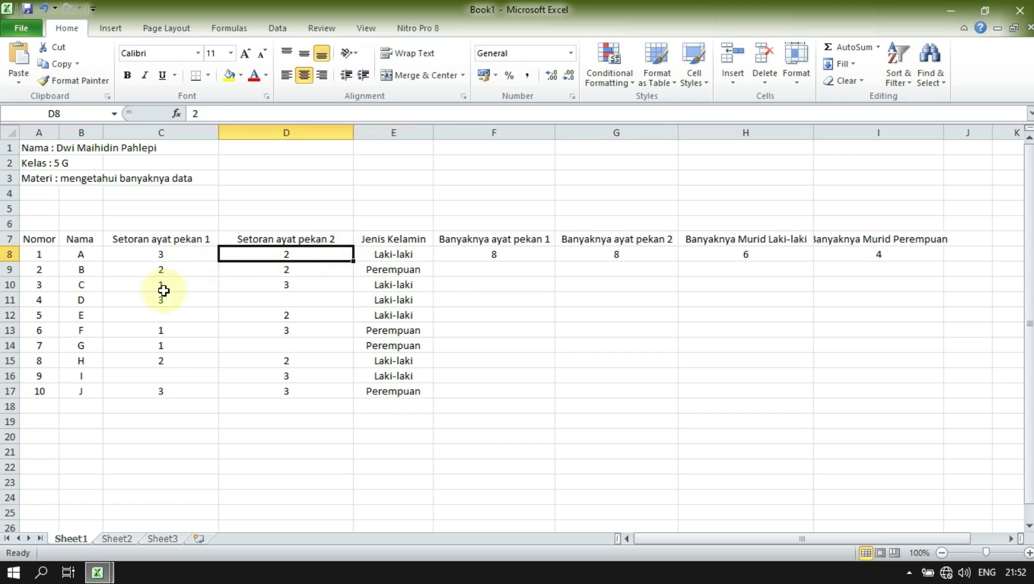
pyautogui.click(470, 298)
pyautogui.click(559, 267)
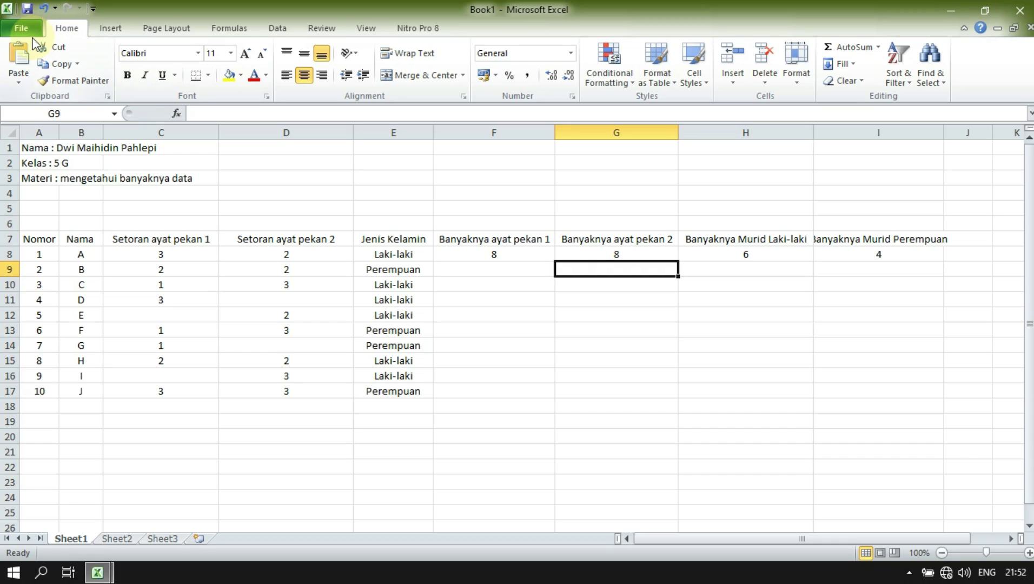
# - Open Save As on New Volume (E:) and create a folder named with the student's full name
pyautogui.click(27, 8)
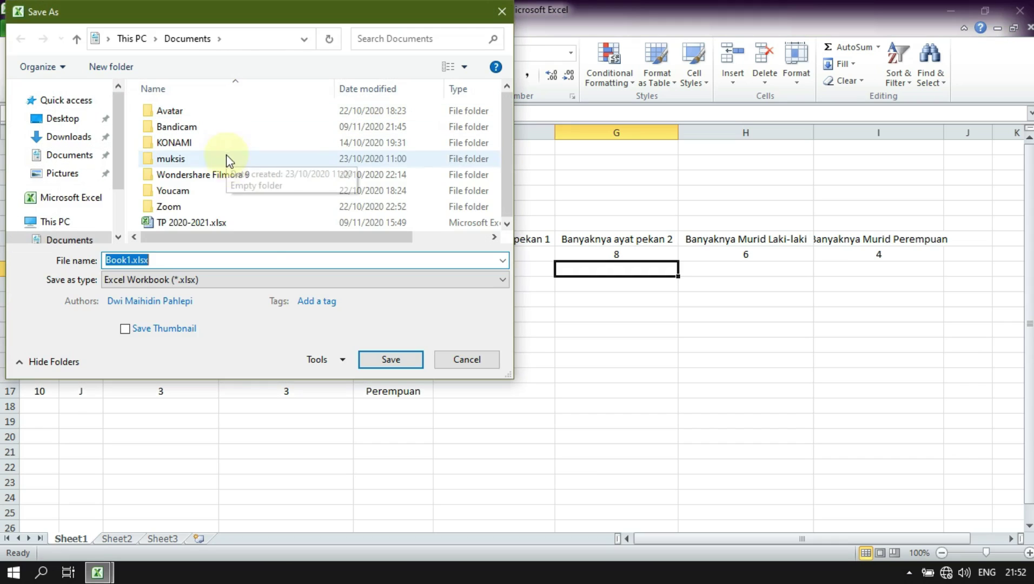
pyautogui.scroll(-2, 122, 203)
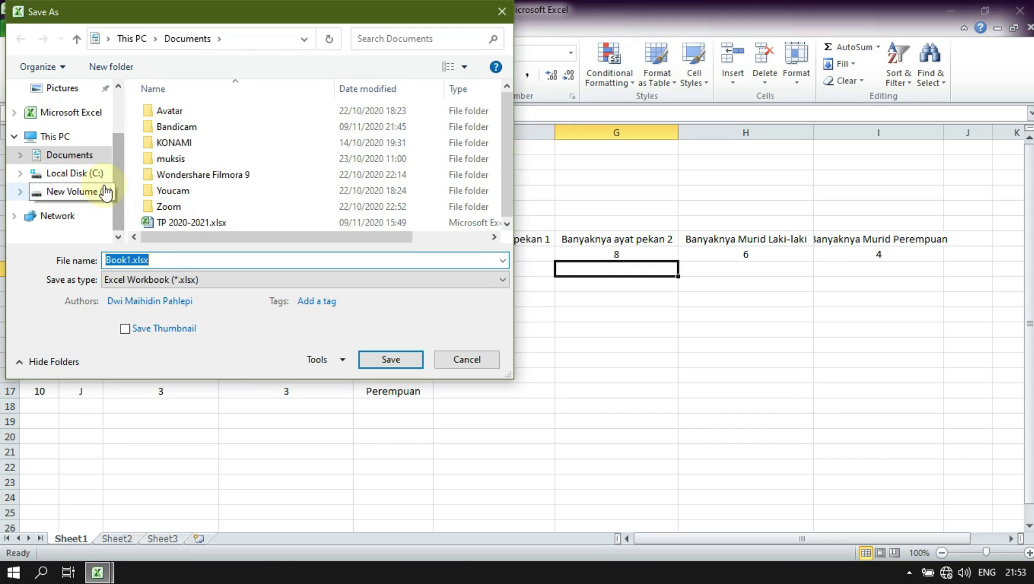
pyautogui.click(106, 192)
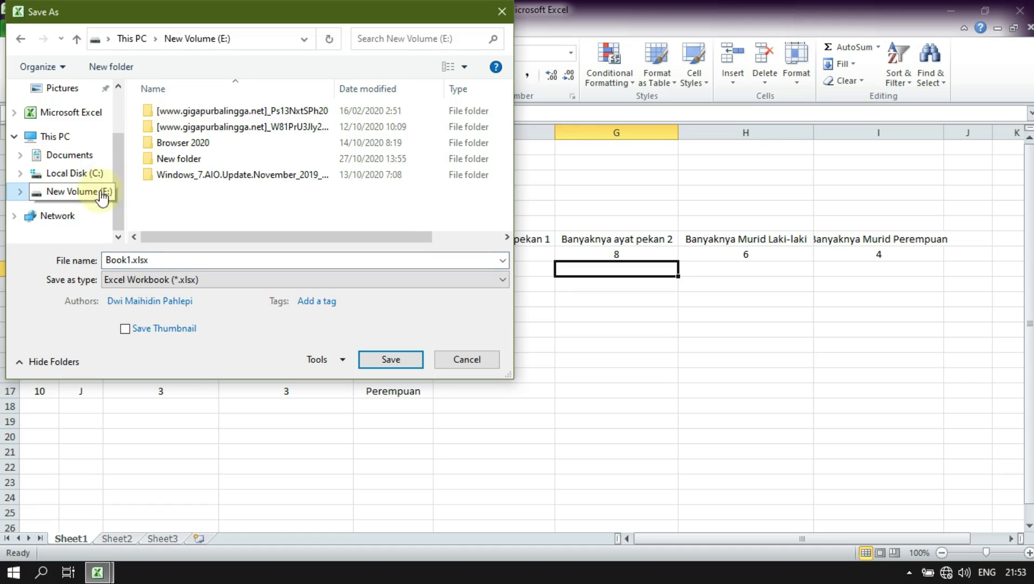
pyautogui.click(60, 137)
pyautogui.click(78, 190)
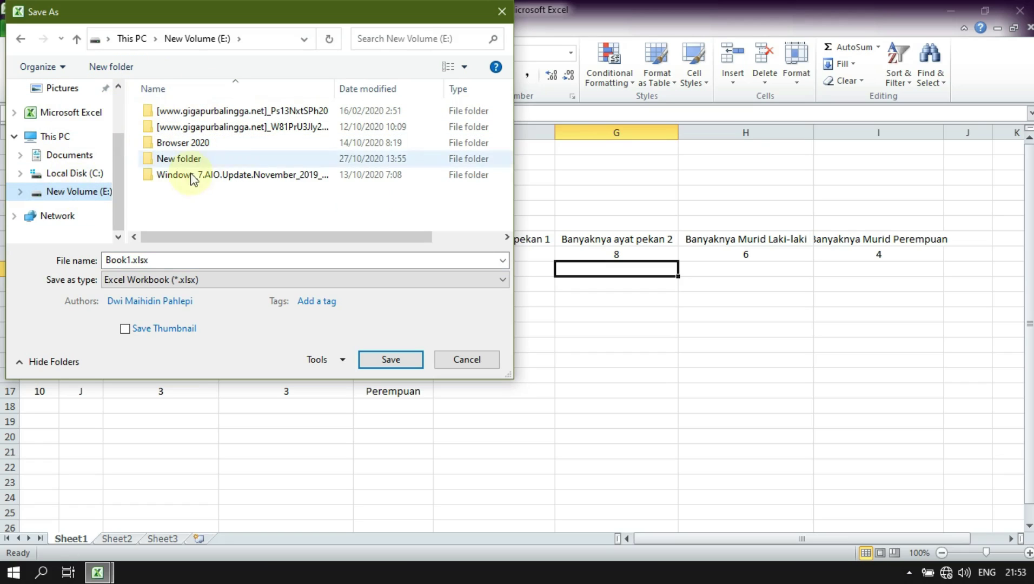
pyautogui.click(127, 72)
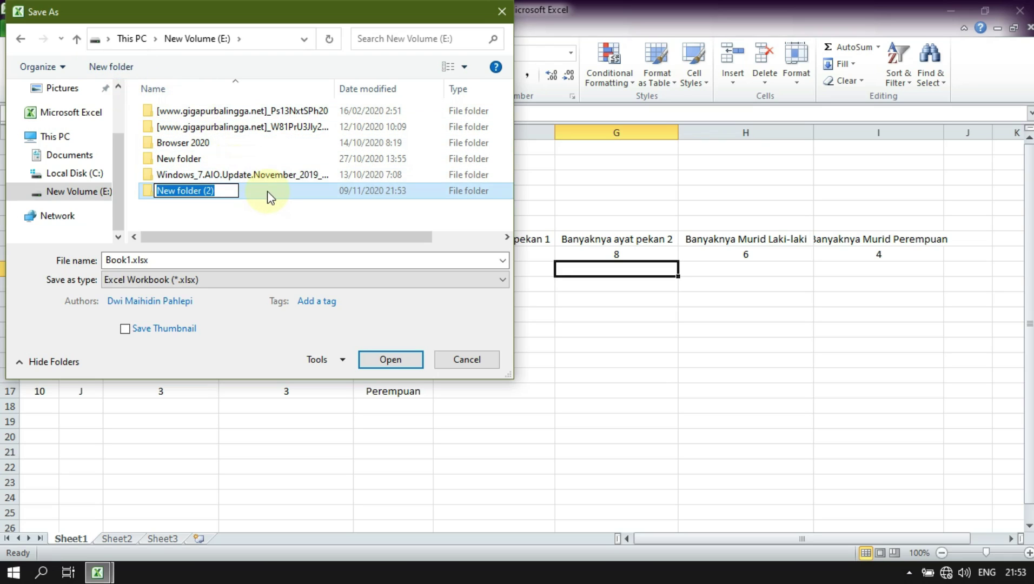
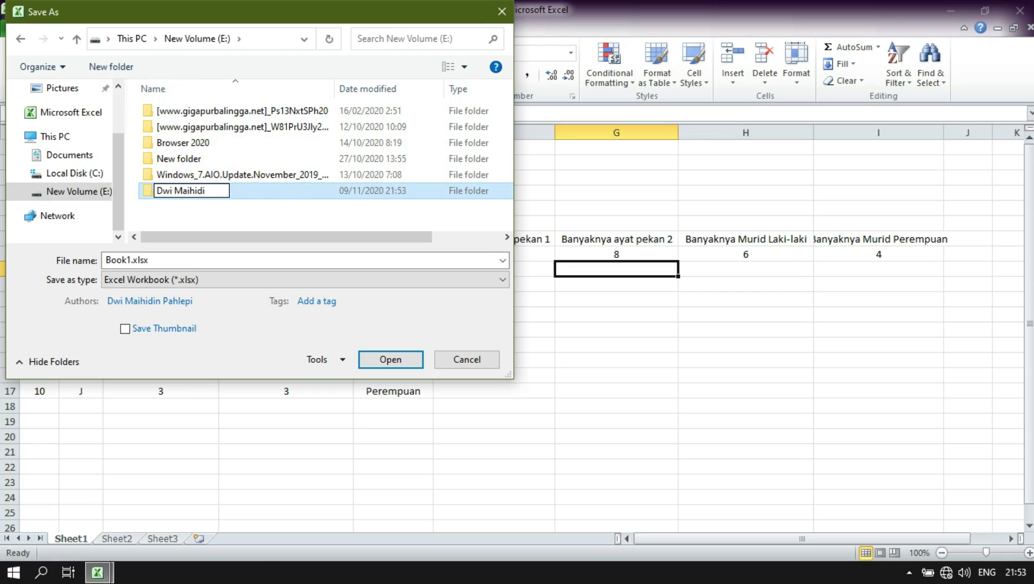
pyautogui.press('Return')
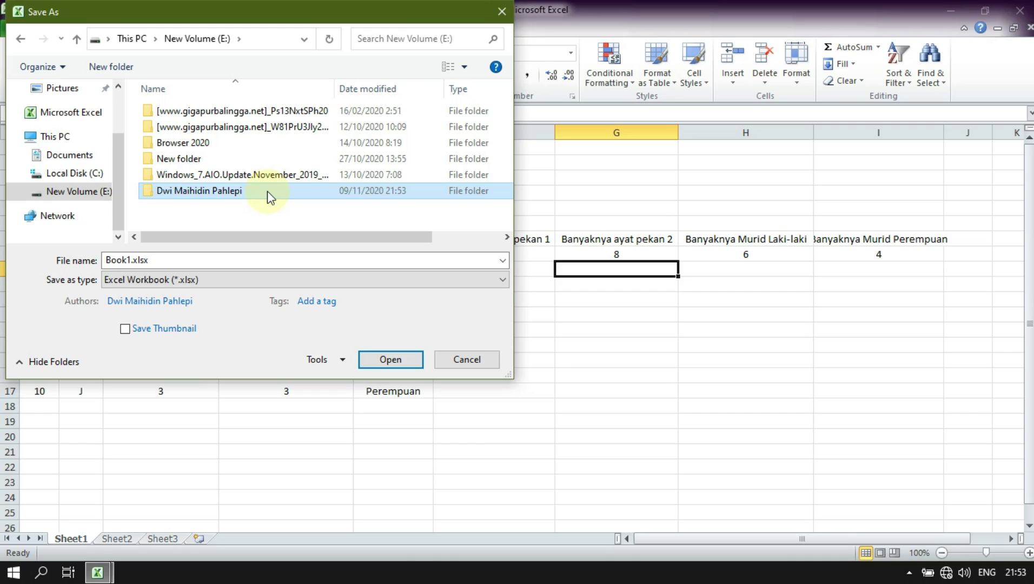
# - Inside the name folder, create 'Semester 1' and save the workbook there as 'Banyaknya data'
pyautogui.doubleClick(267, 194)
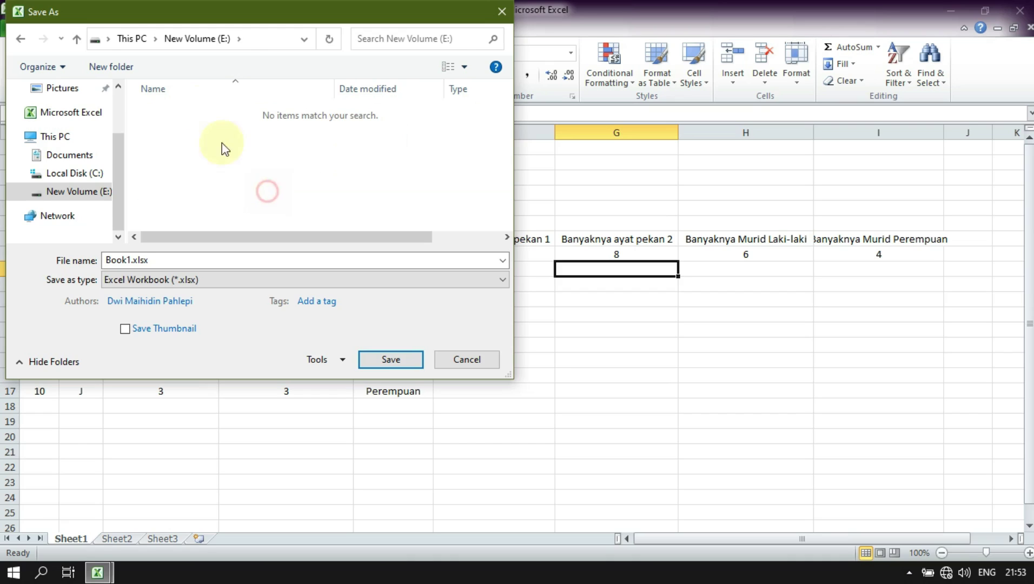
pyautogui.click(121, 67)
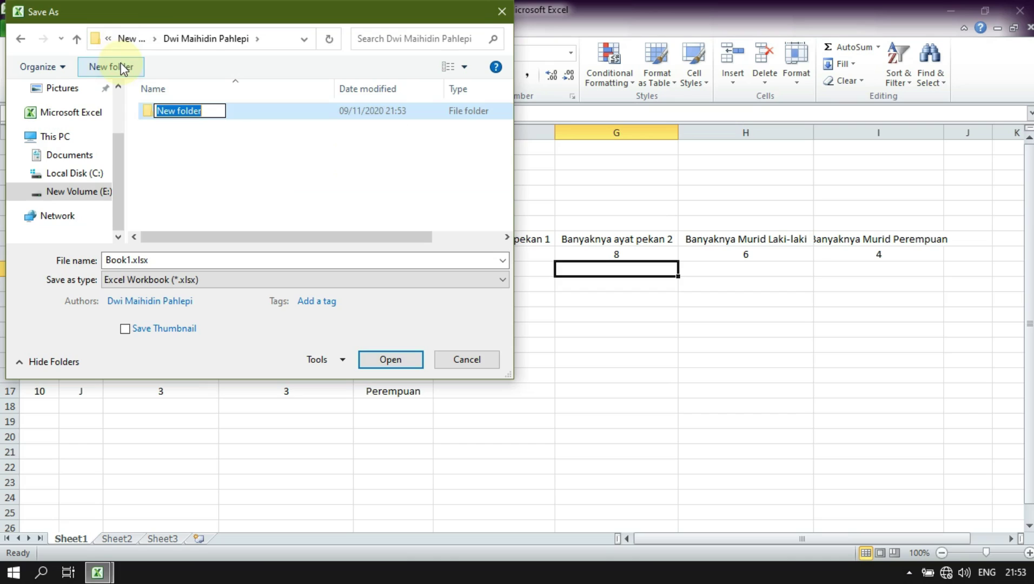
pyautogui.write('Semester 1')
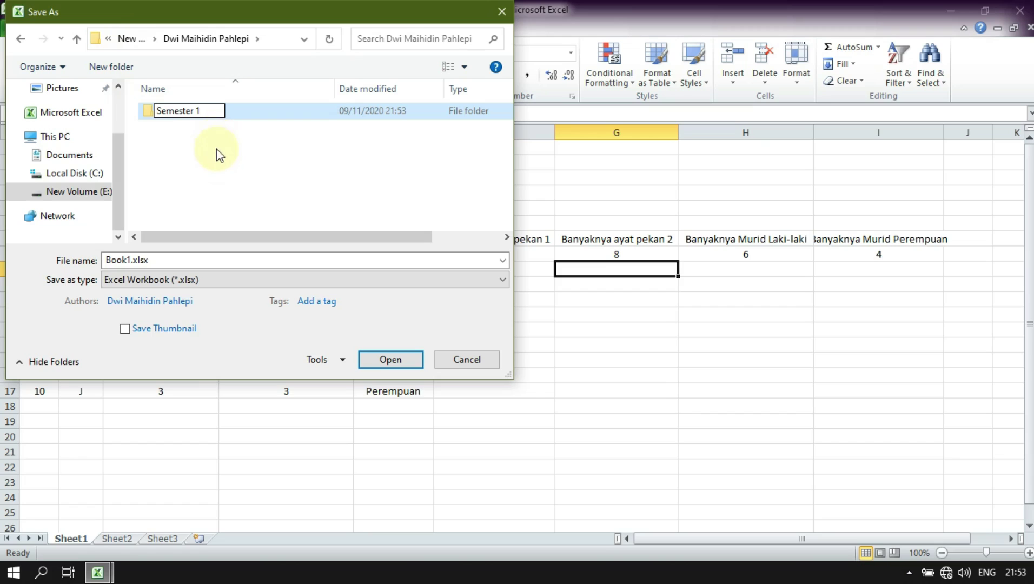
pyautogui.click(204, 262)
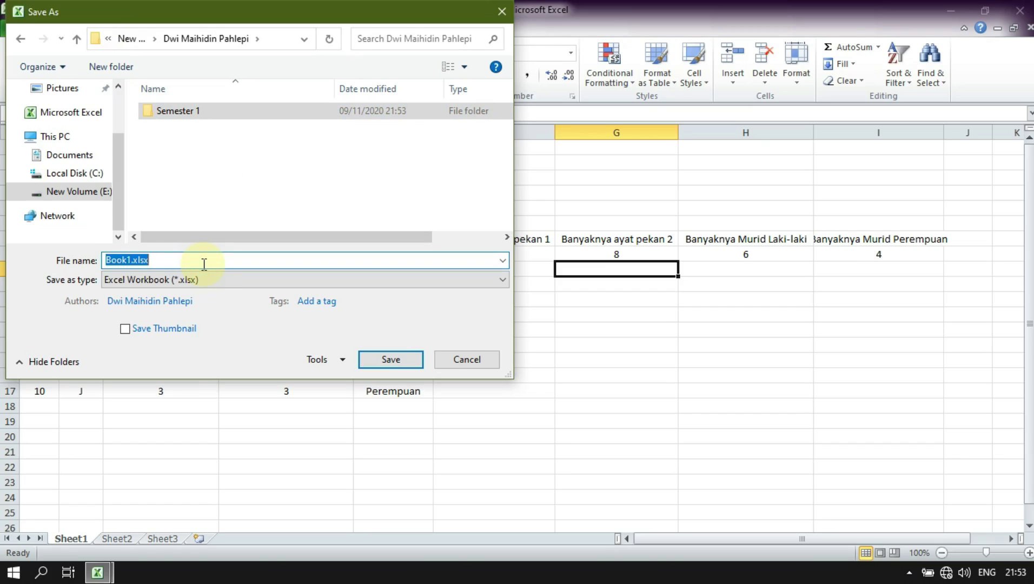
pyautogui.write('Banyakny')
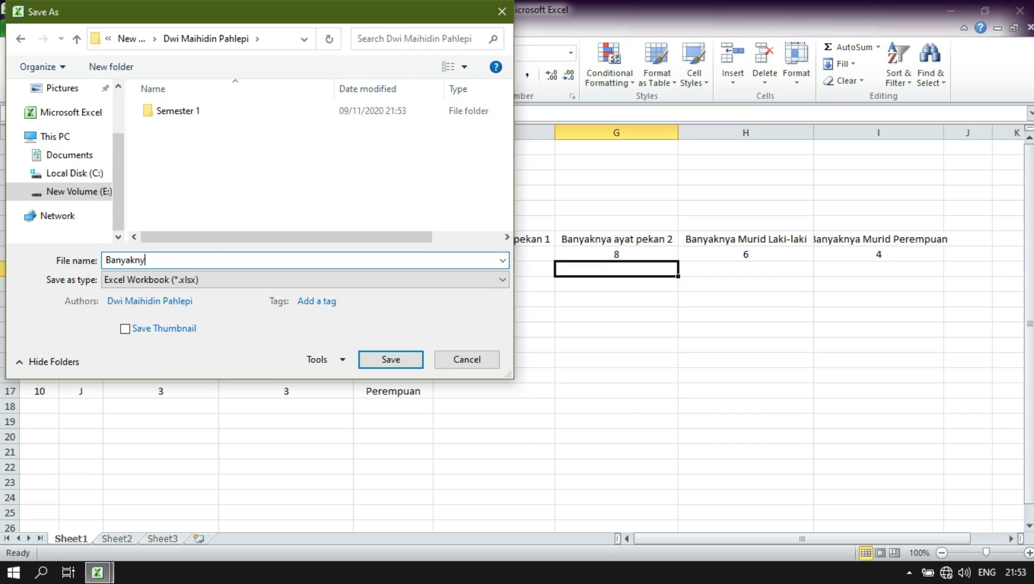
pyautogui.write('a data')
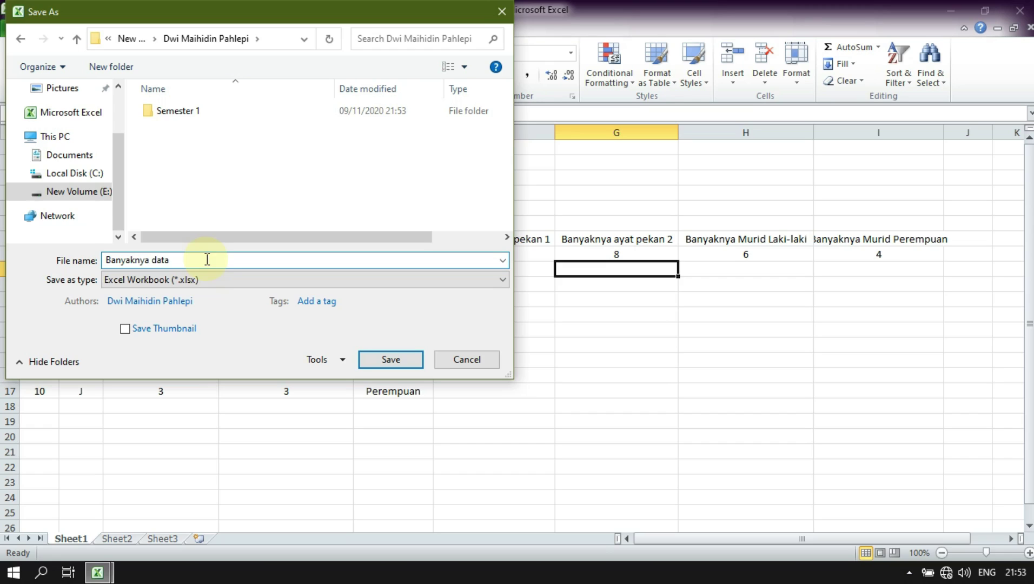
pyautogui.doubleClick(208, 111)
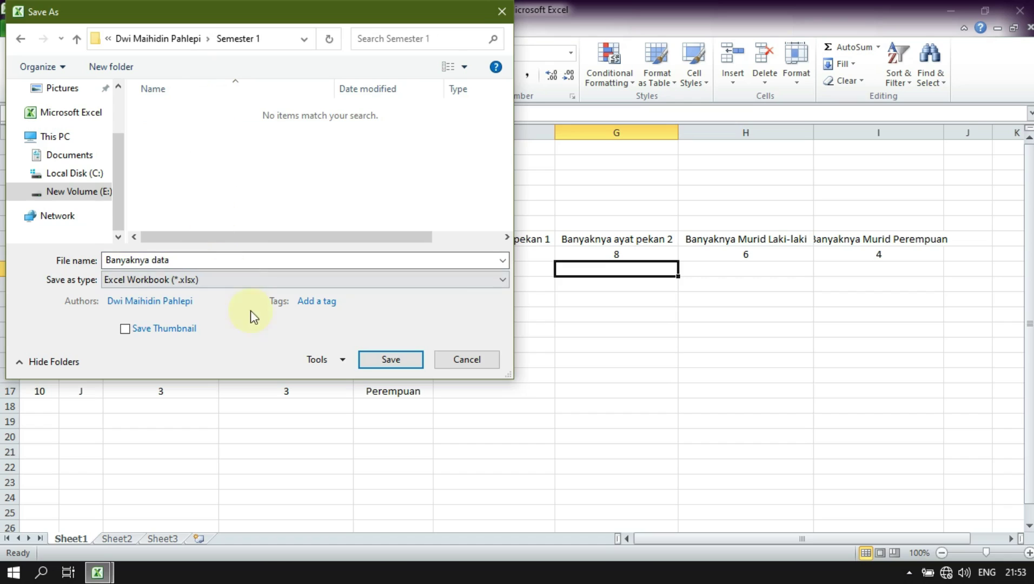
pyautogui.click(368, 361)
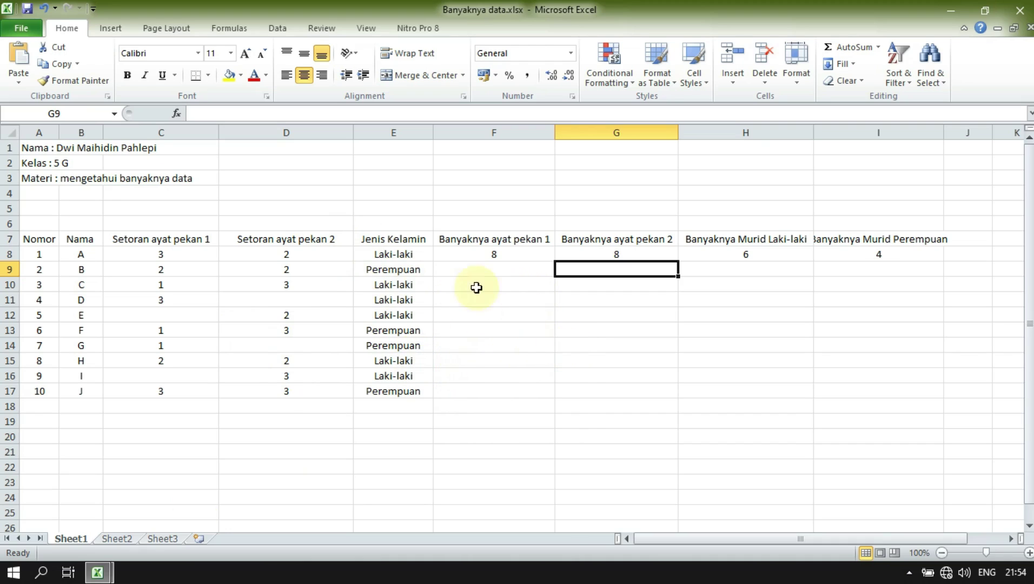
# - Review the COUNT formulas in F8 and G8, then create a new blank workbook, Book2
pyautogui.click(475, 266)
pyautogui.click(485, 255)
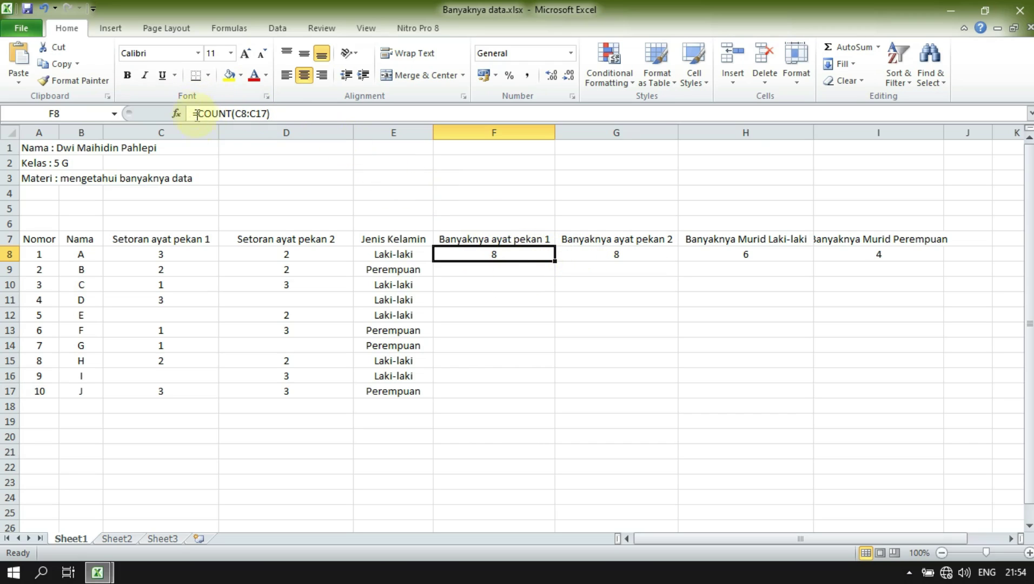
pyautogui.click(640, 255)
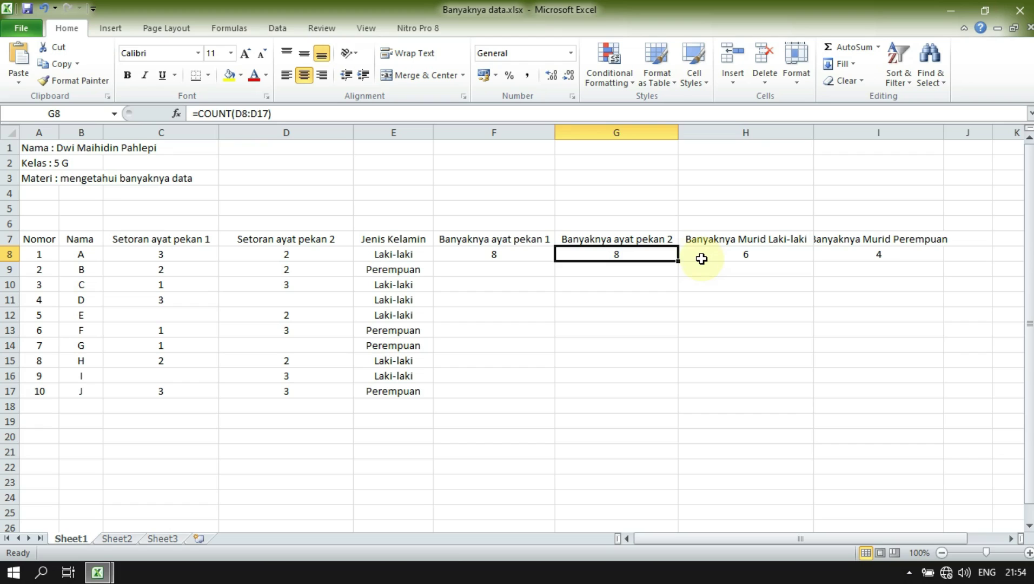
pyautogui.hotkey('ctrl', 'n')
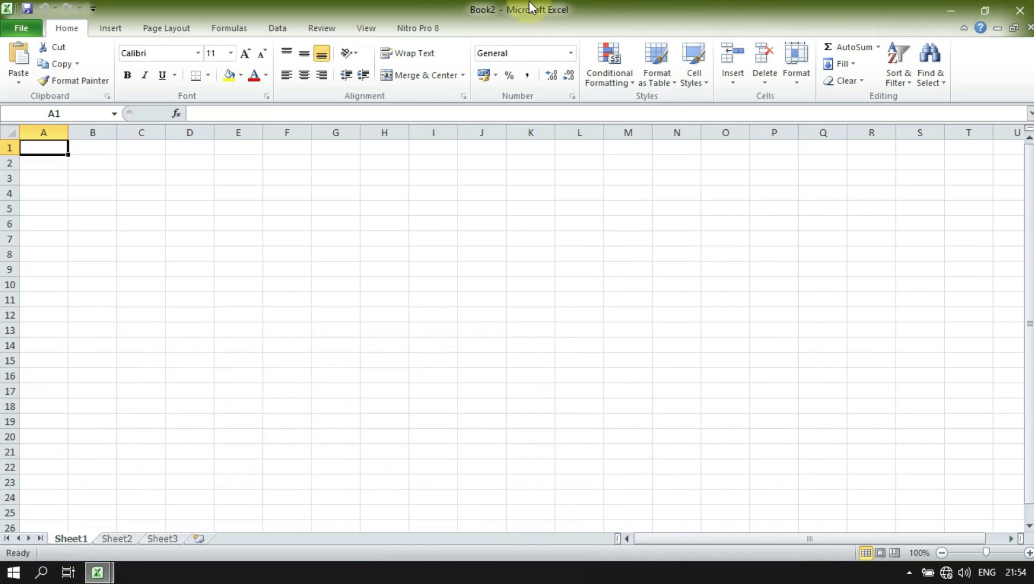